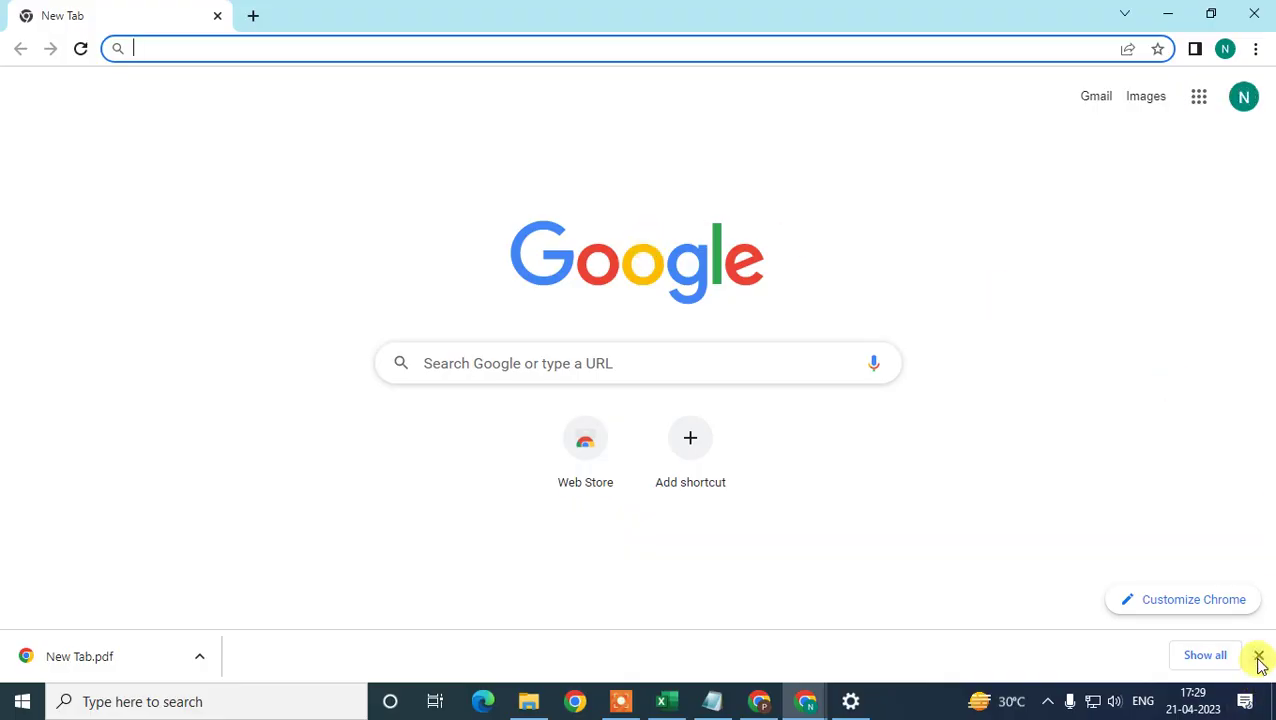
Close the downloads bar showing New Tab.pdf.
{"action": "left_click", "coordinate": [1258, 657]}
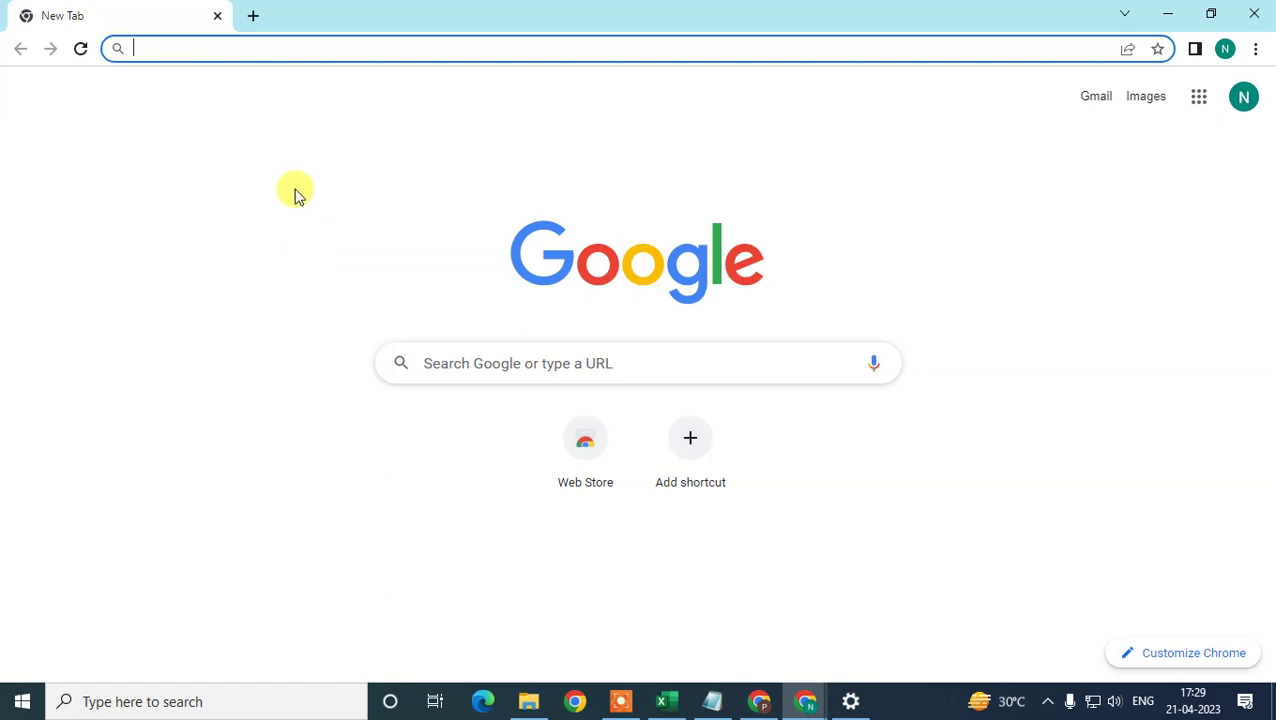
{"action": "left_click", "coordinate": [1256, 56]}
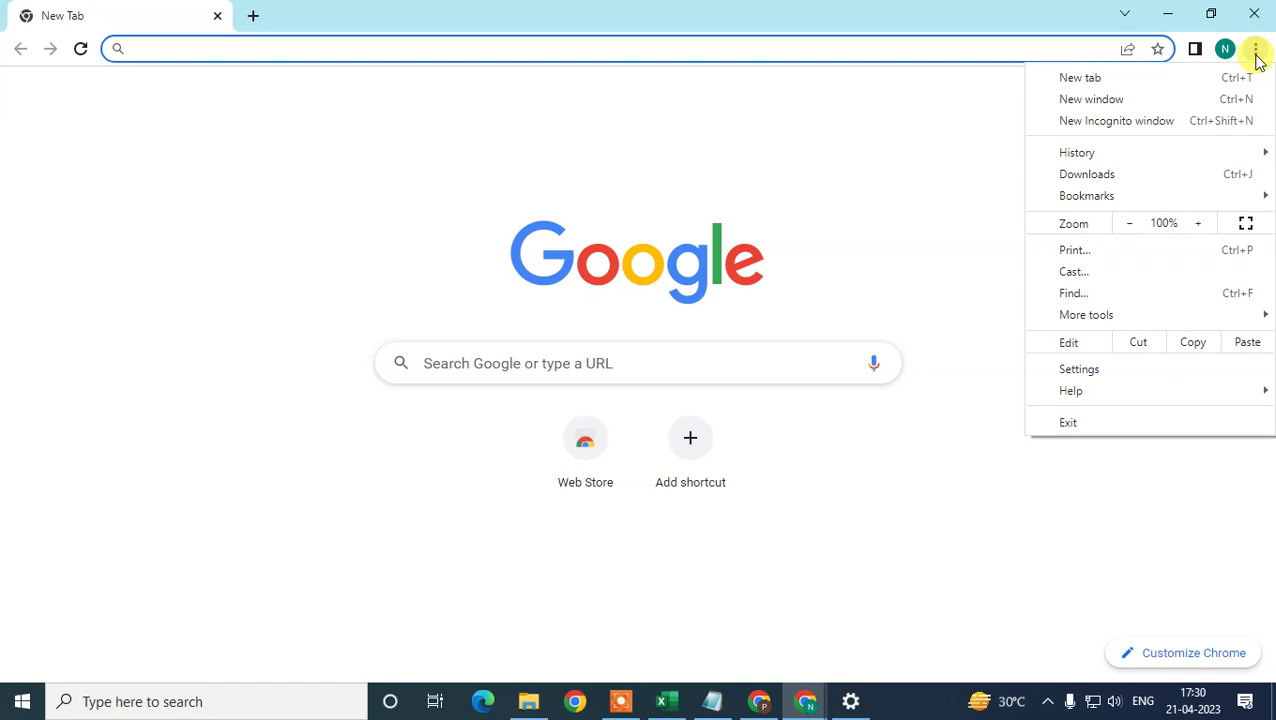
{"action": "mouse_move", "coordinate": [1060, 396]}
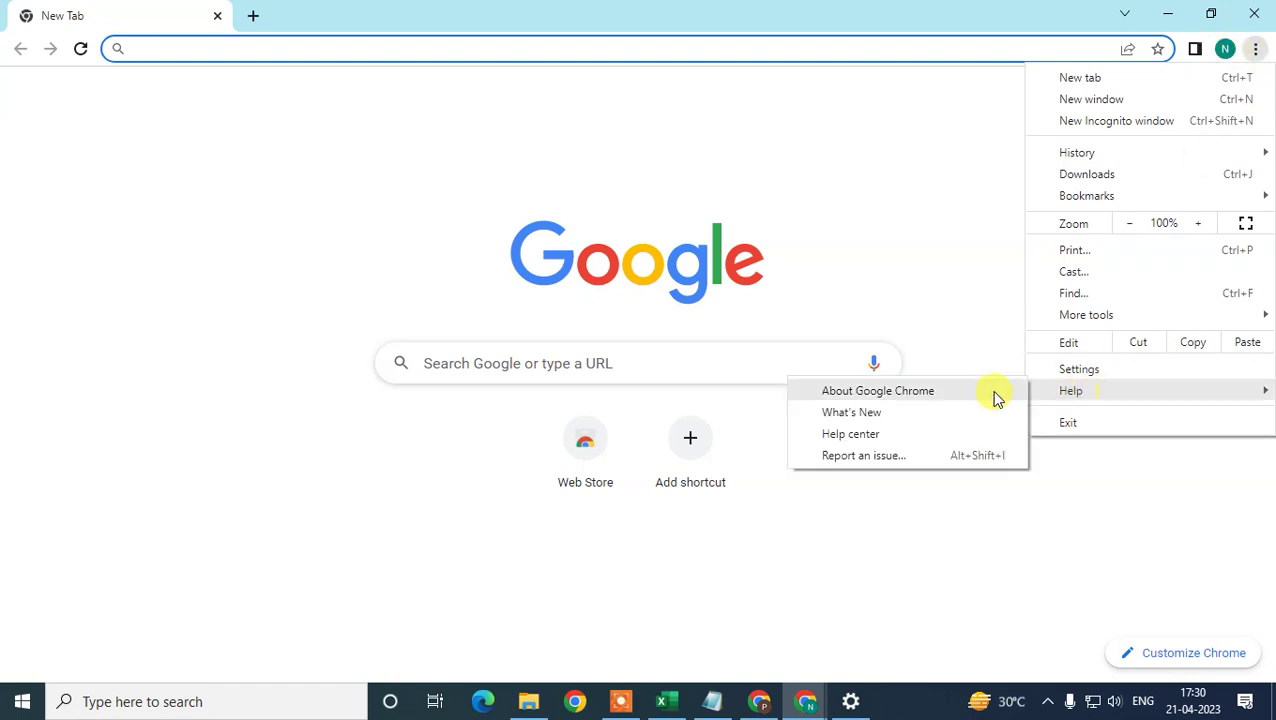
{"action": "left_click", "coordinate": [895, 399]}
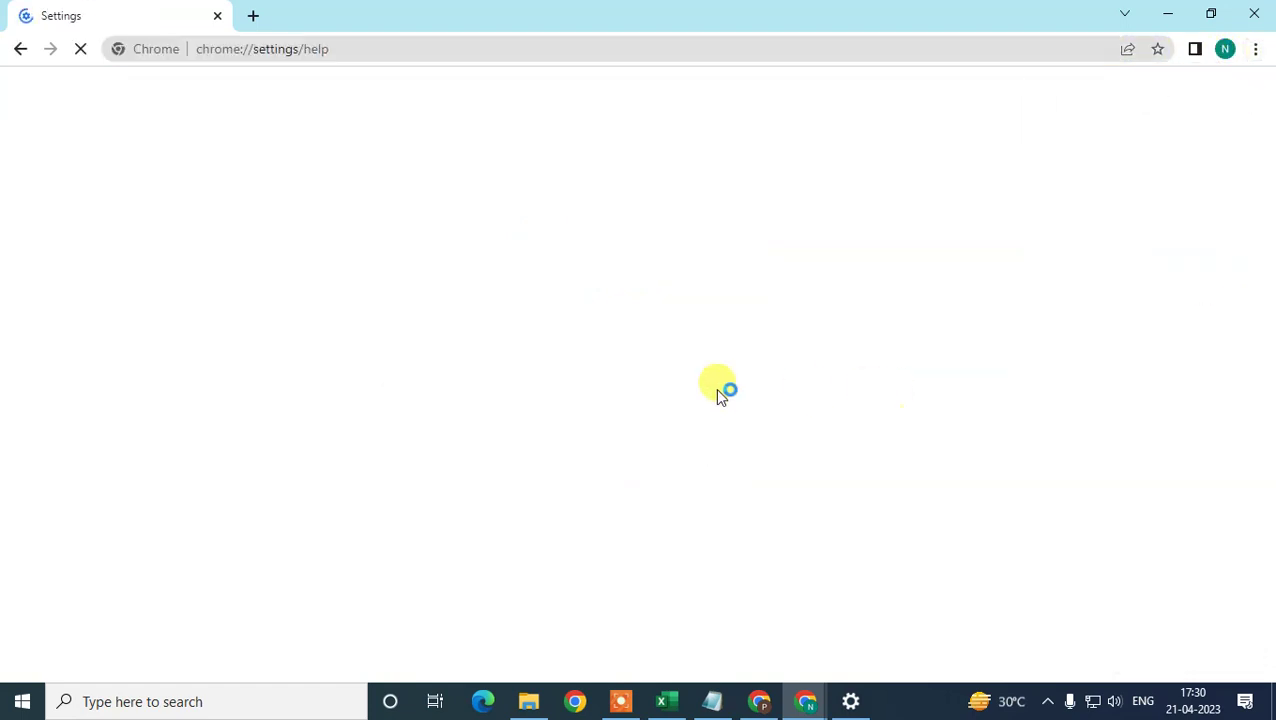
{"action": "left_click_drag", "start_coordinate": [390, 266], "coordinate": [517, 262]}
{"action": "left_click_drag", "start_coordinate": [402, 248], "coordinate": [524, 276]}
{"action": "left_click", "coordinate": [520, 276]}
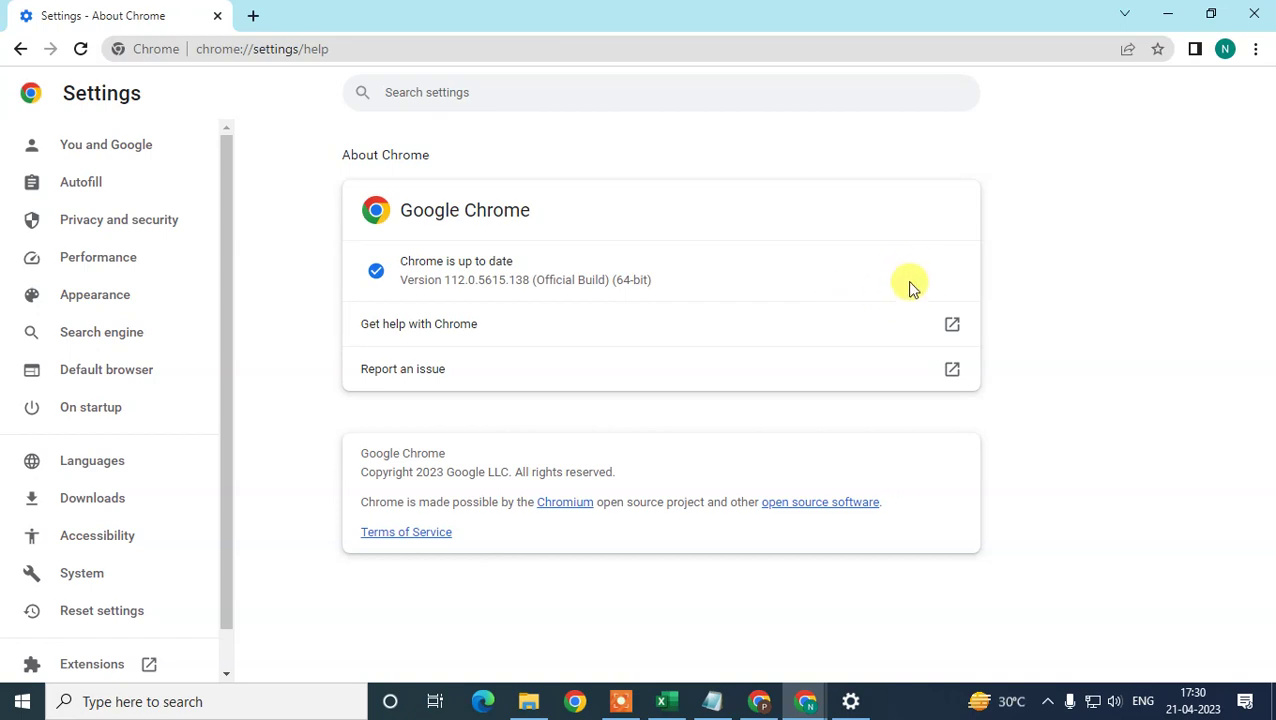
{"action": "left_click", "coordinate": [256, 18]}
{"action": "left_click", "coordinate": [216, 16]}
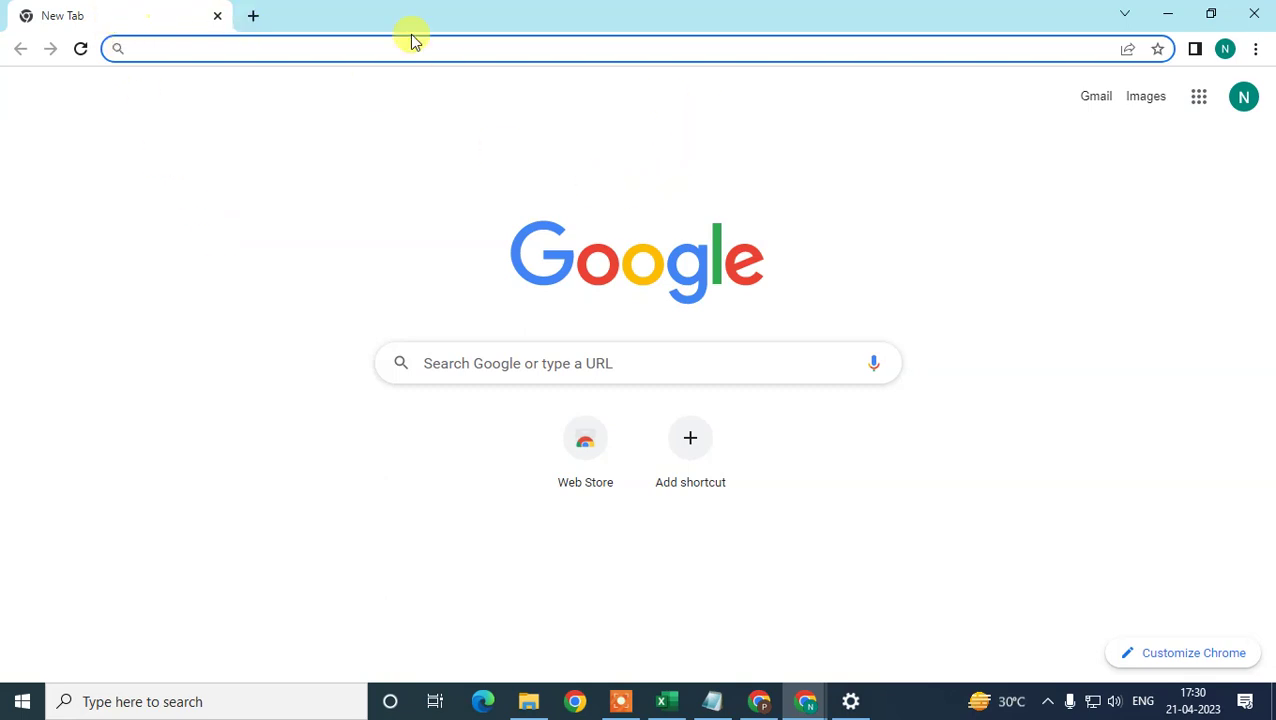
Go to Chrome Settings and show the On startup section.
{"action": "left_click", "coordinate": [1253, 49]}
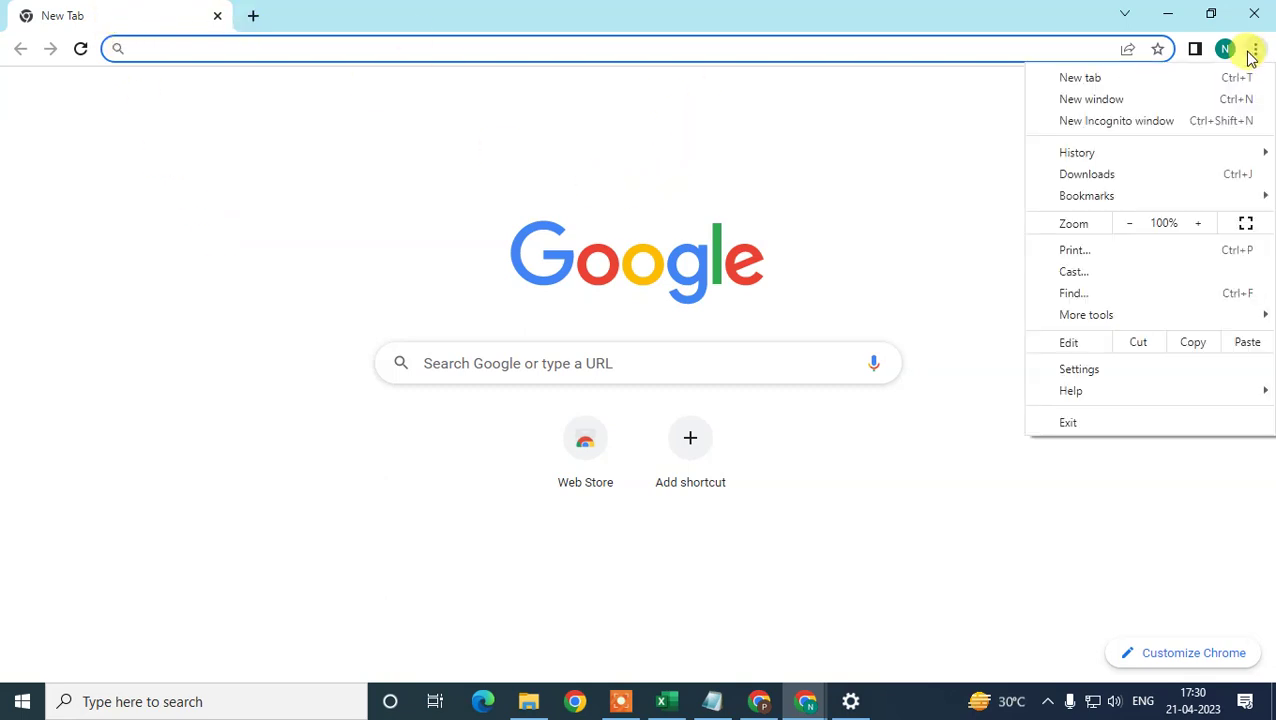
{"action": "left_click", "coordinate": [1080, 372]}
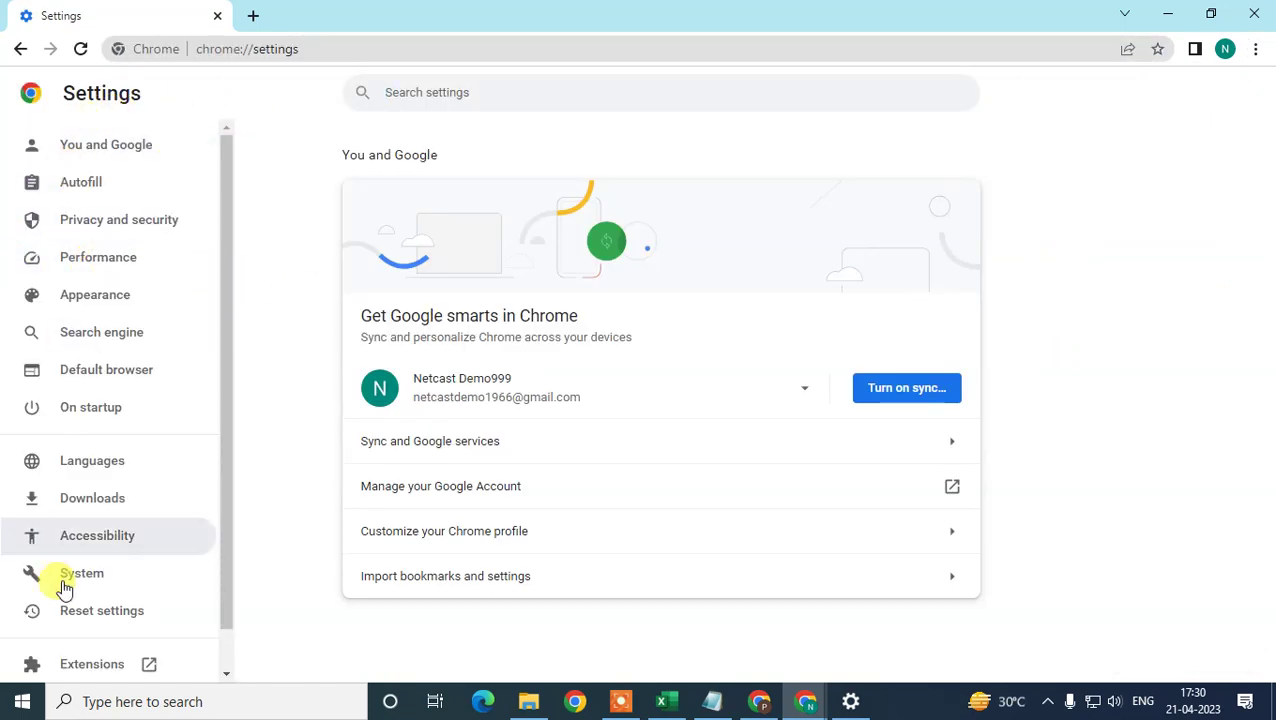
{"action": "left_click", "coordinate": [70, 425]}
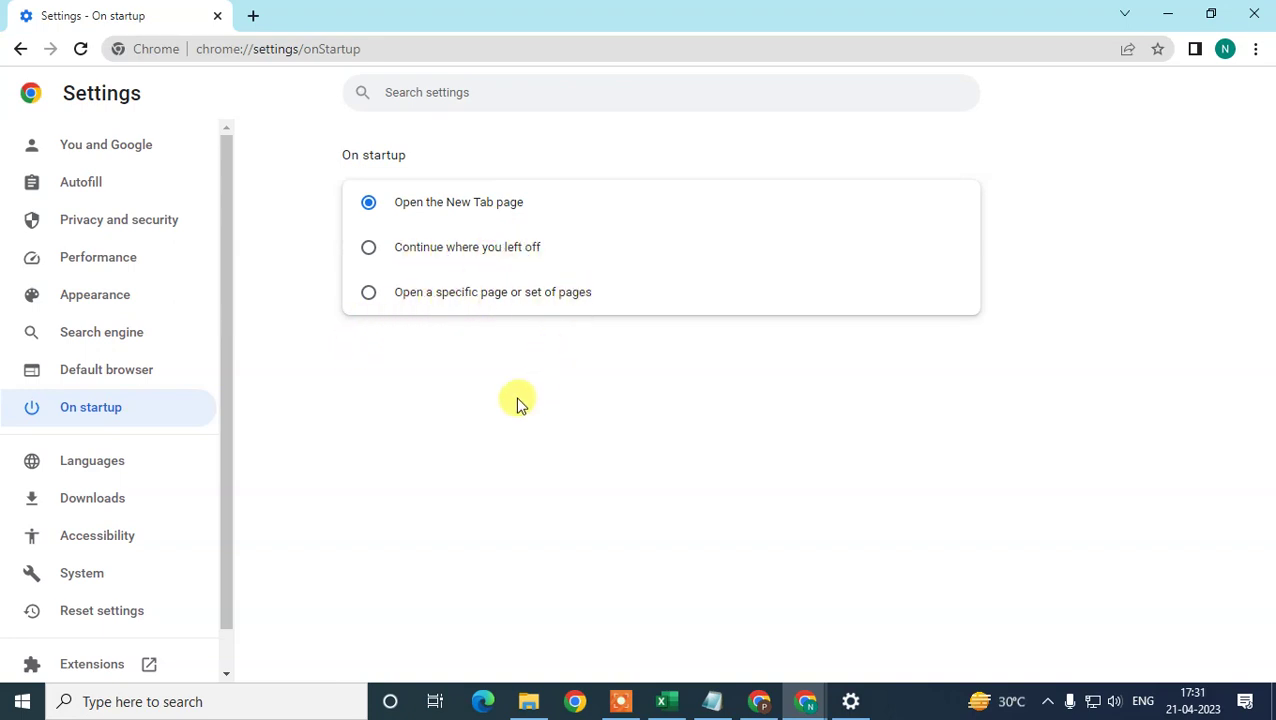
Select 'Continue where you left off', then close the On startup settings tab, keeping a New Tab.
{"action": "left_click", "coordinate": [368, 250]}
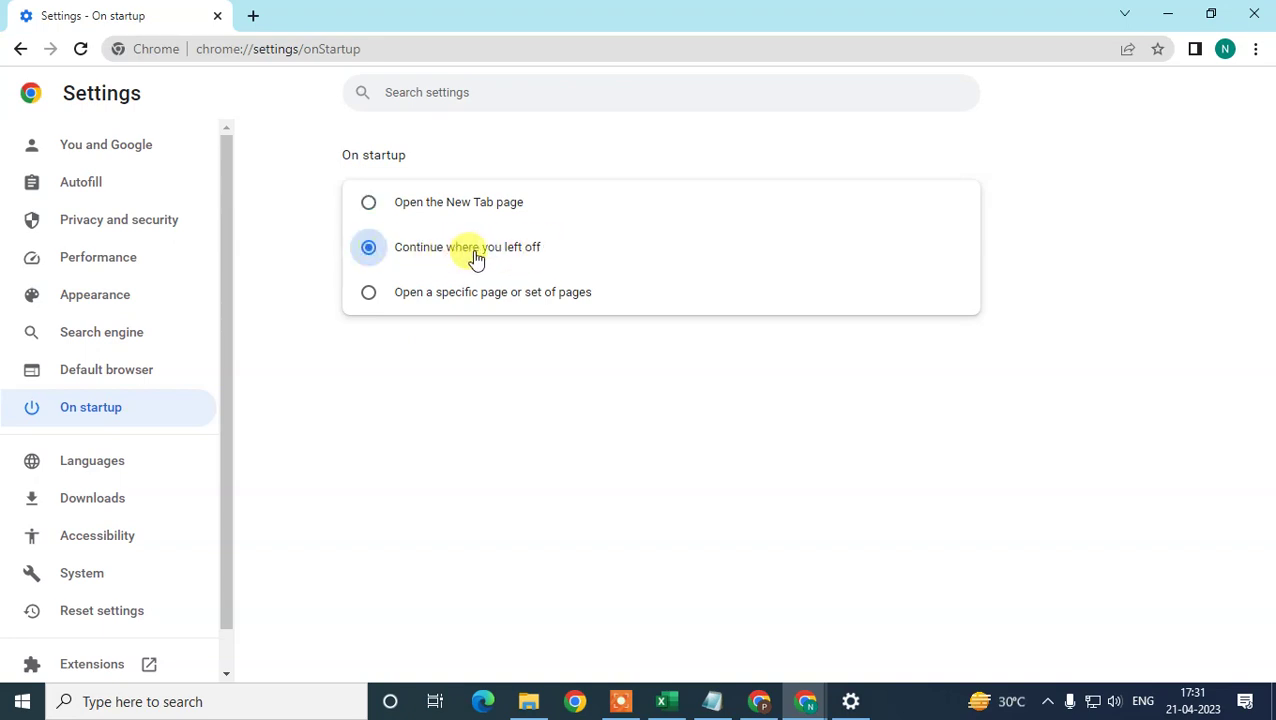
{"action": "left_click", "coordinate": [252, 17]}
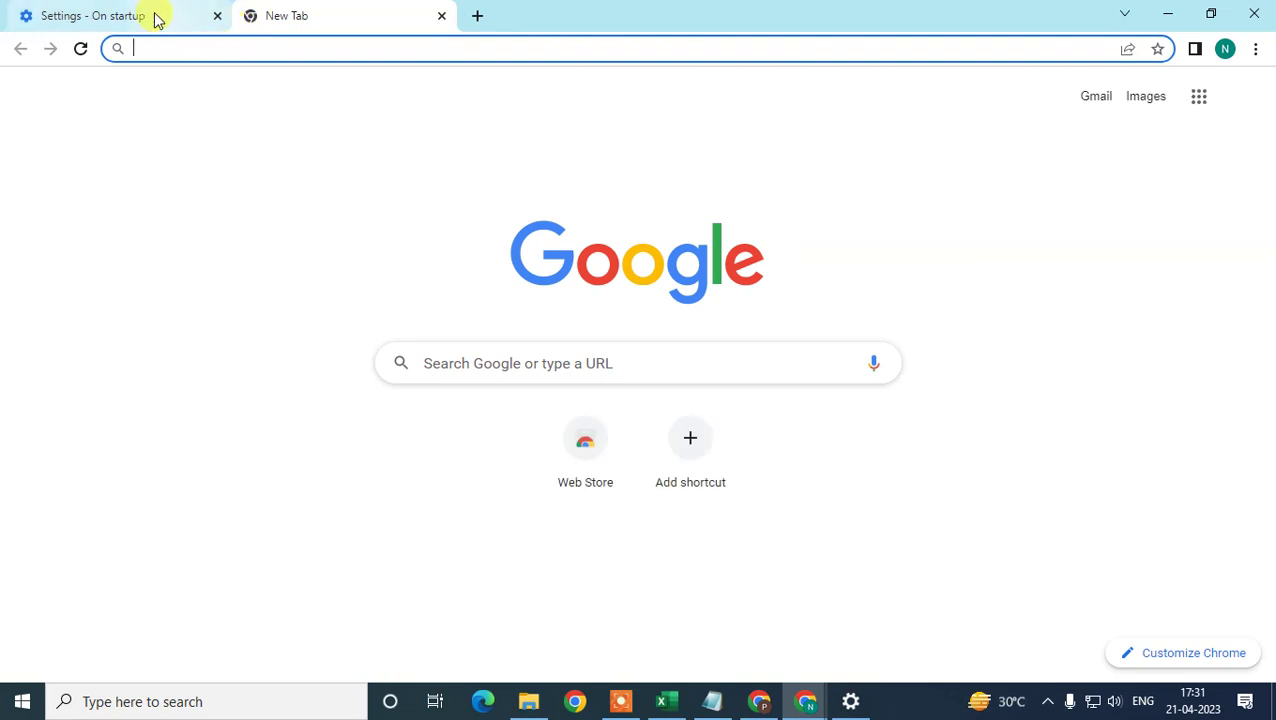
{"action": "left_click", "coordinate": [150, 20]}
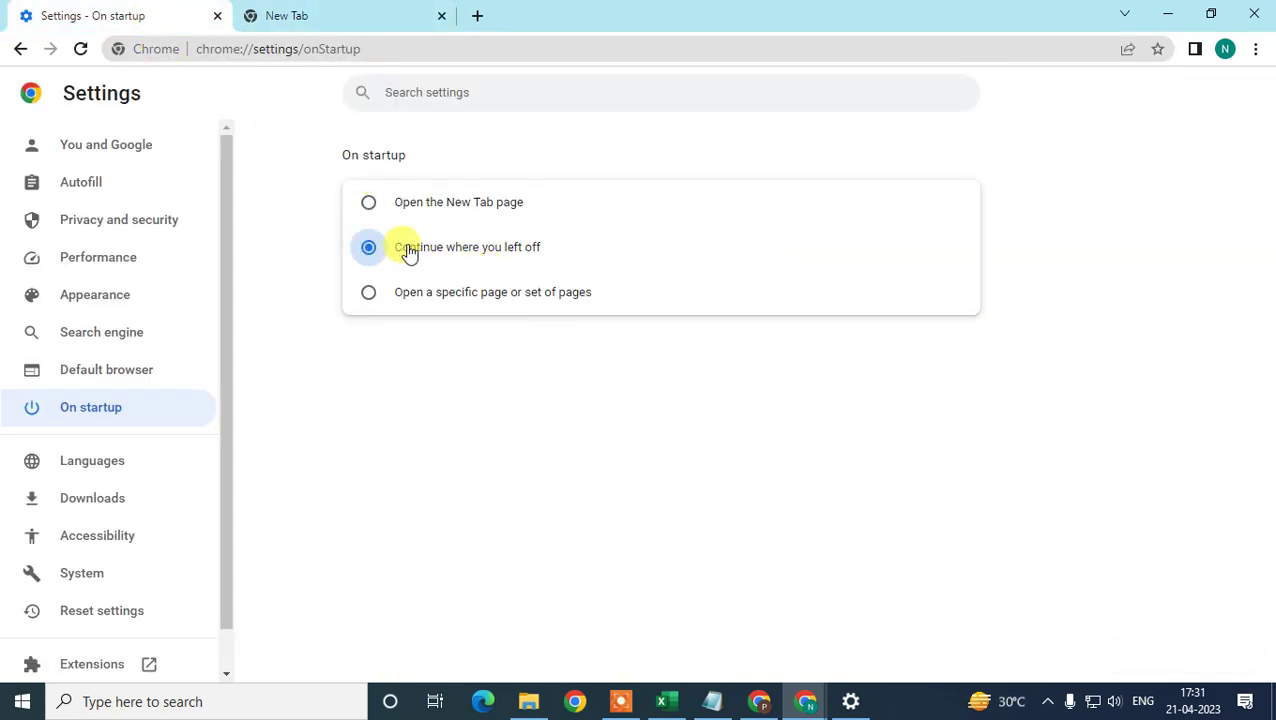
{"action": "left_click", "coordinate": [345, 8]}
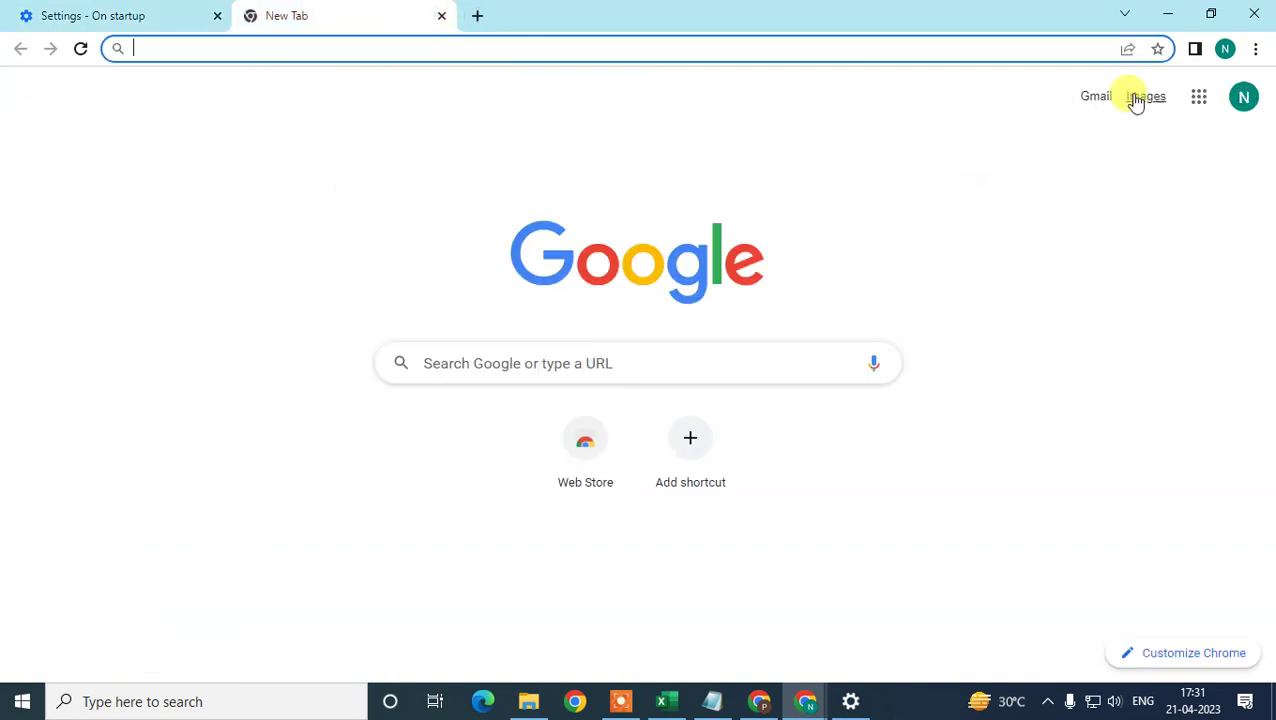
{"action": "left_click", "coordinate": [218, 17]}
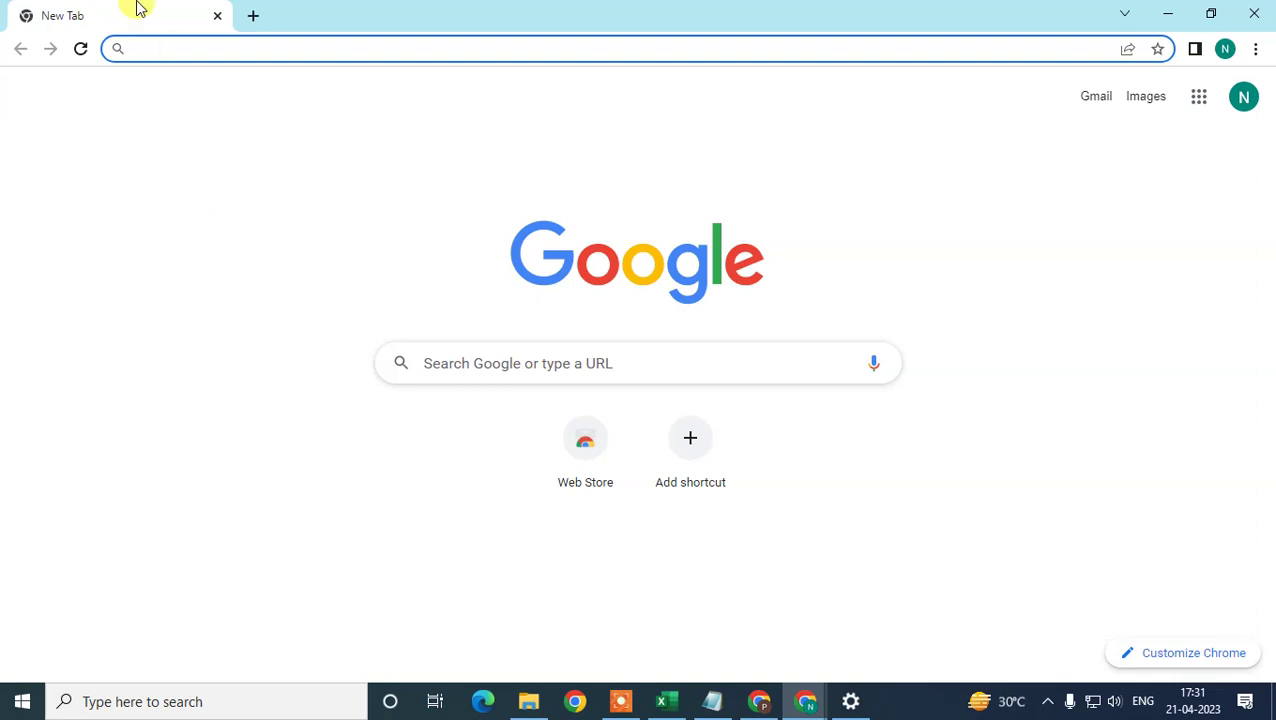
Open the full browsing History page from the Chrome menu.
{"action": "left_click", "coordinate": [1256, 49]}
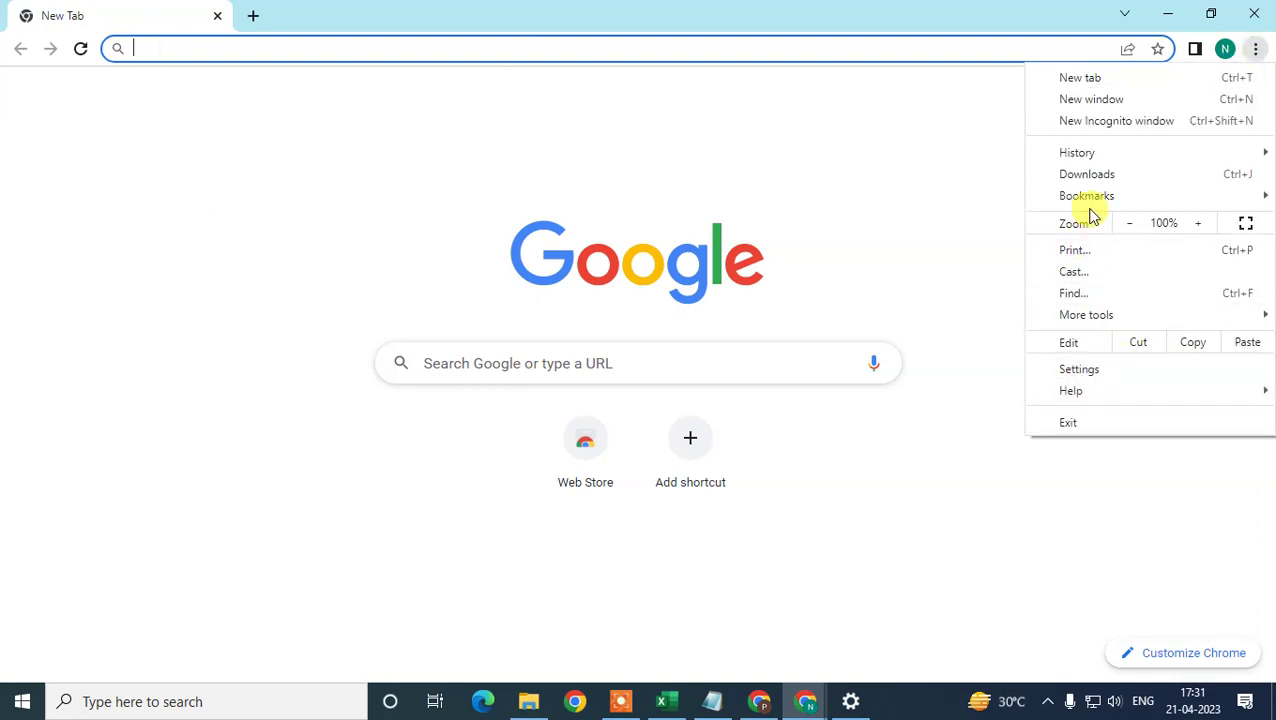
{"action": "mouse_move", "coordinate": [1080, 158]}
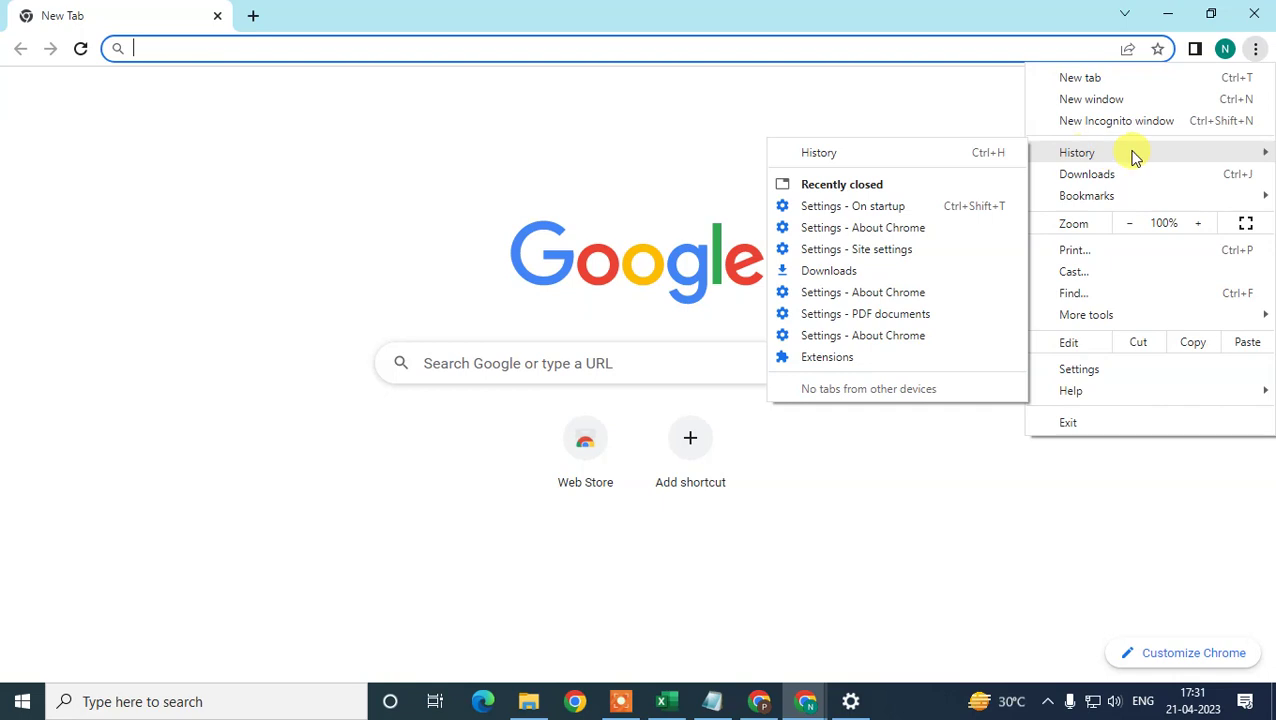
{"action": "left_click", "coordinate": [855, 156]}
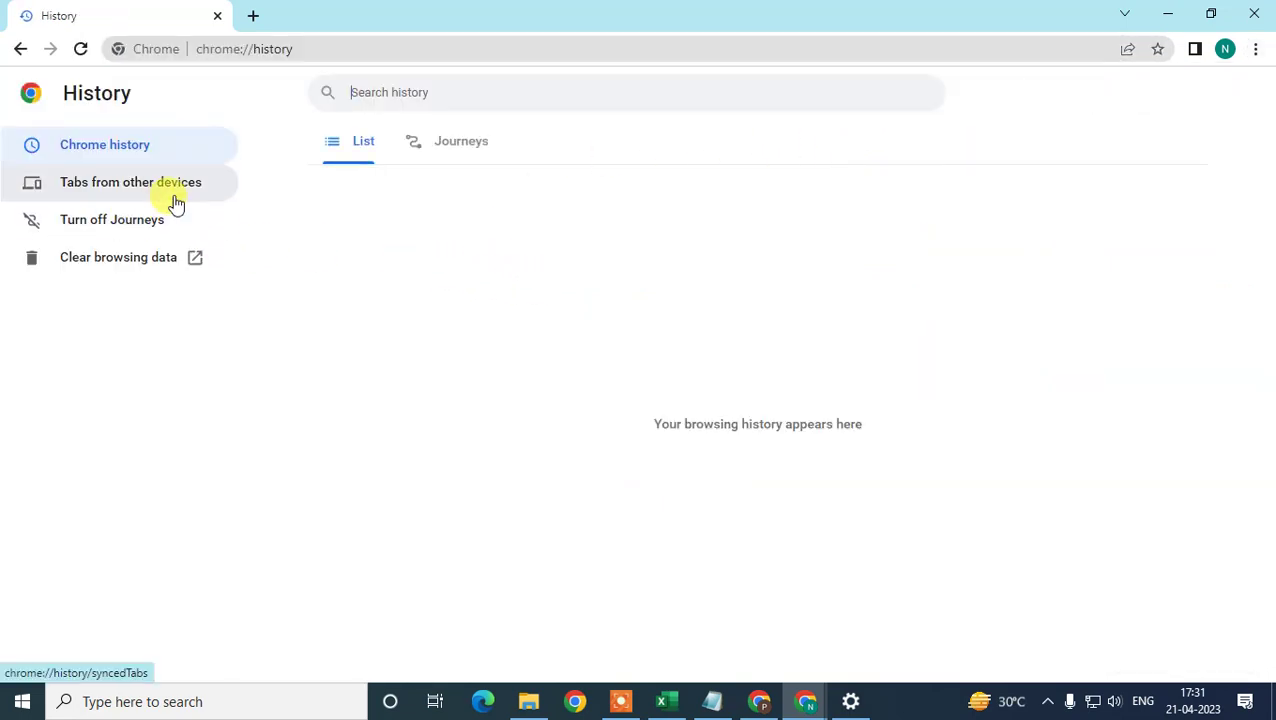
In new tabs, visit facebook.com and the Log in to Twitter search result.
{"action": "left_click", "coordinate": [250, 17]}
{"action": "type", "text": "facebo"}
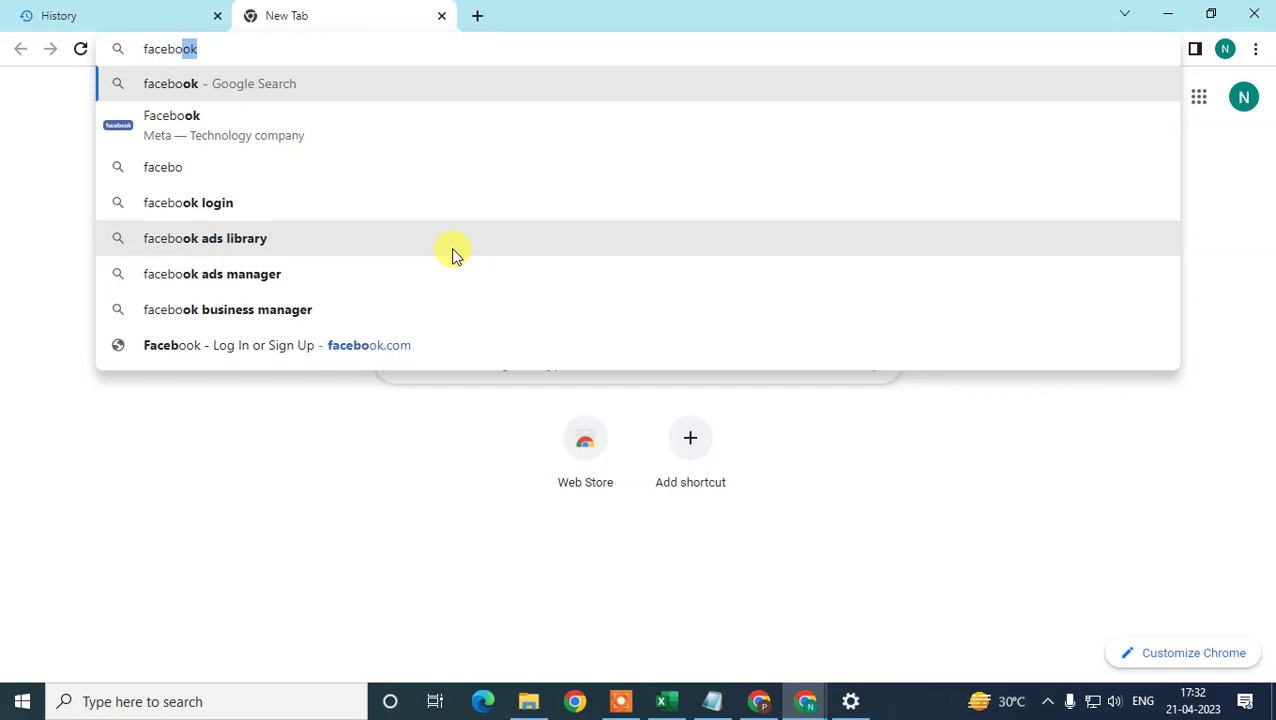
{"action": "type", "text": "k"}
{"action": "key", "text": "BackSpace"}
{"action": "type", "text": "o"}
{"action": "type", "text": "k.co"}
{"action": "key", "text": "Return"}
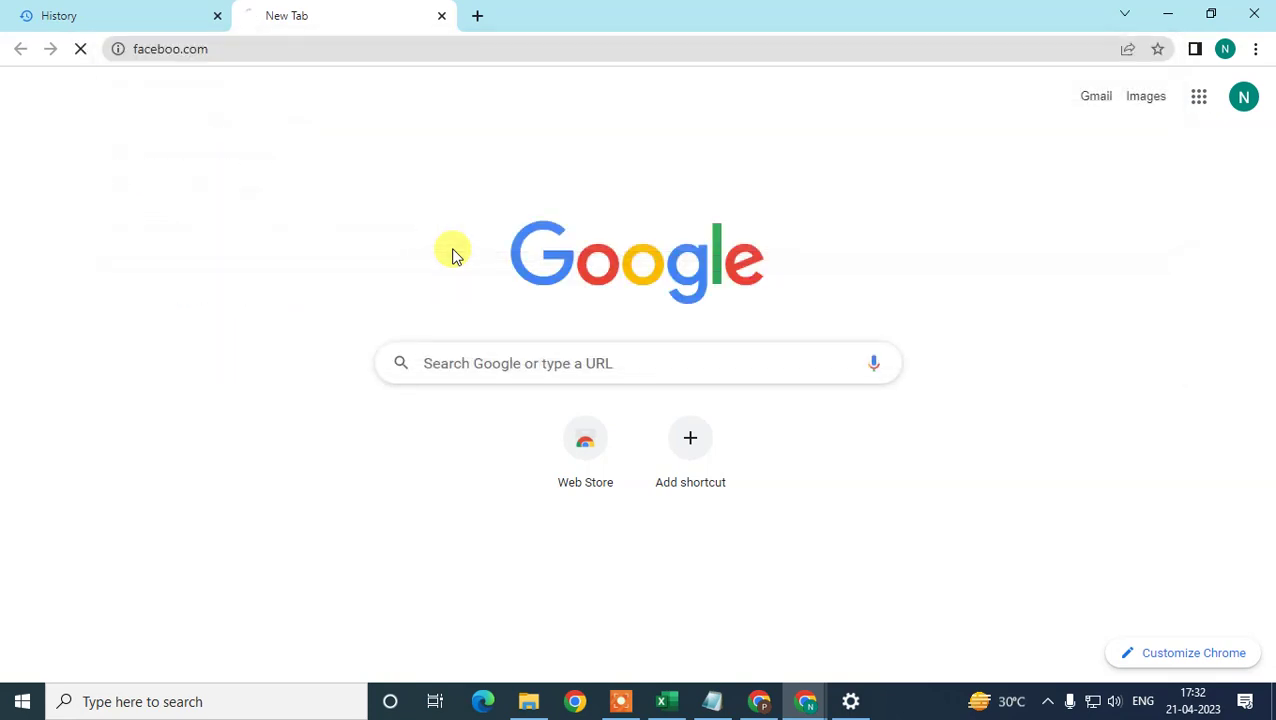
{"action": "left_click", "coordinate": [474, 15]}
{"action": "type", "text": "t"}
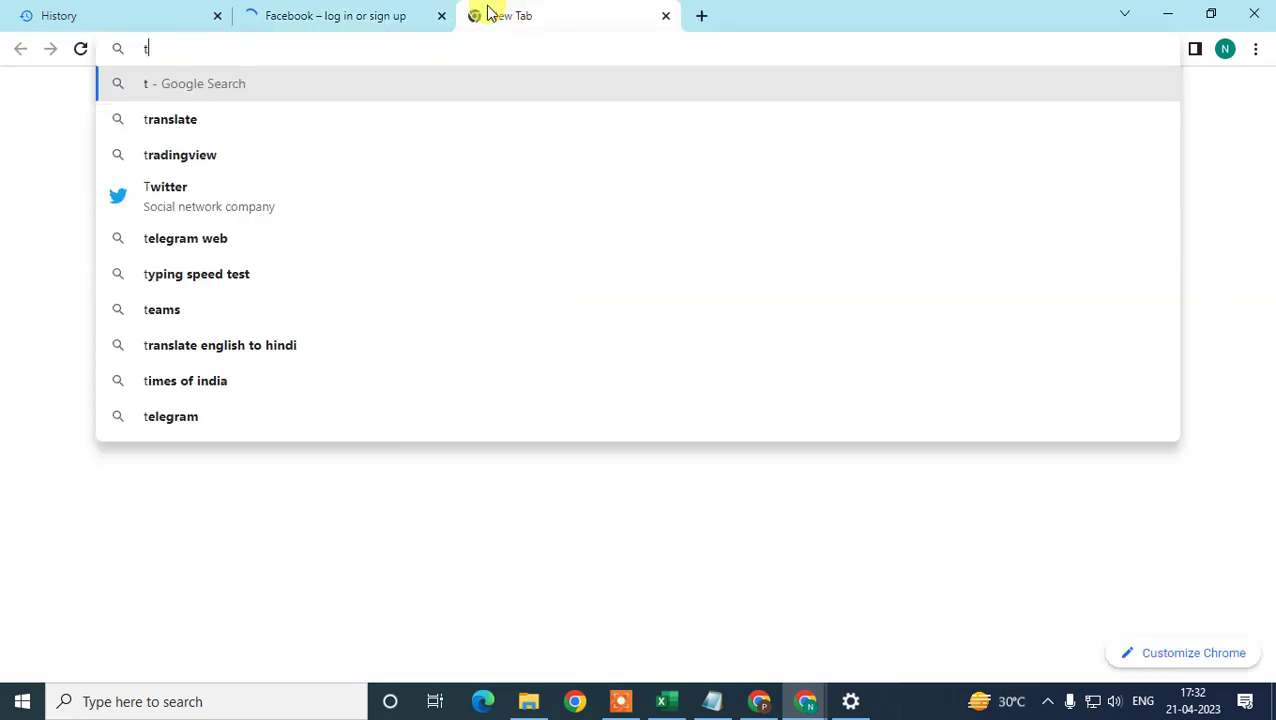
{"action": "type", "text": "witter"}
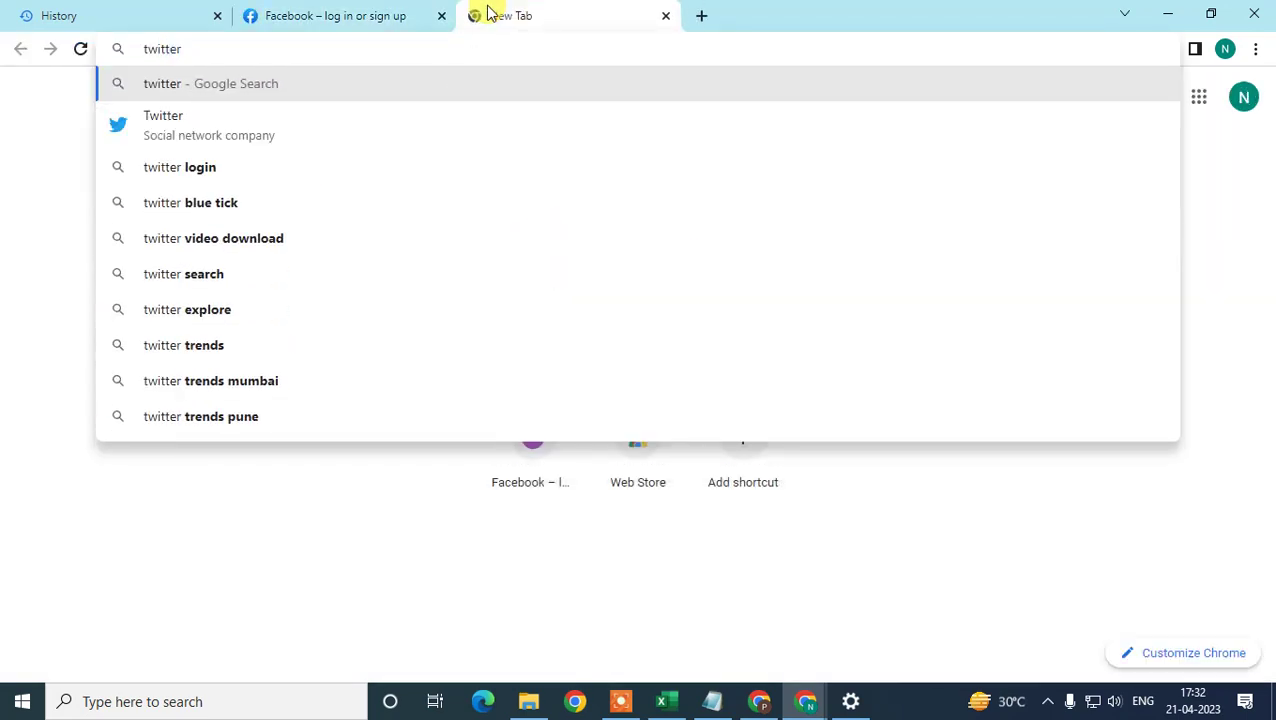
{"action": "key", "text": "Return"}
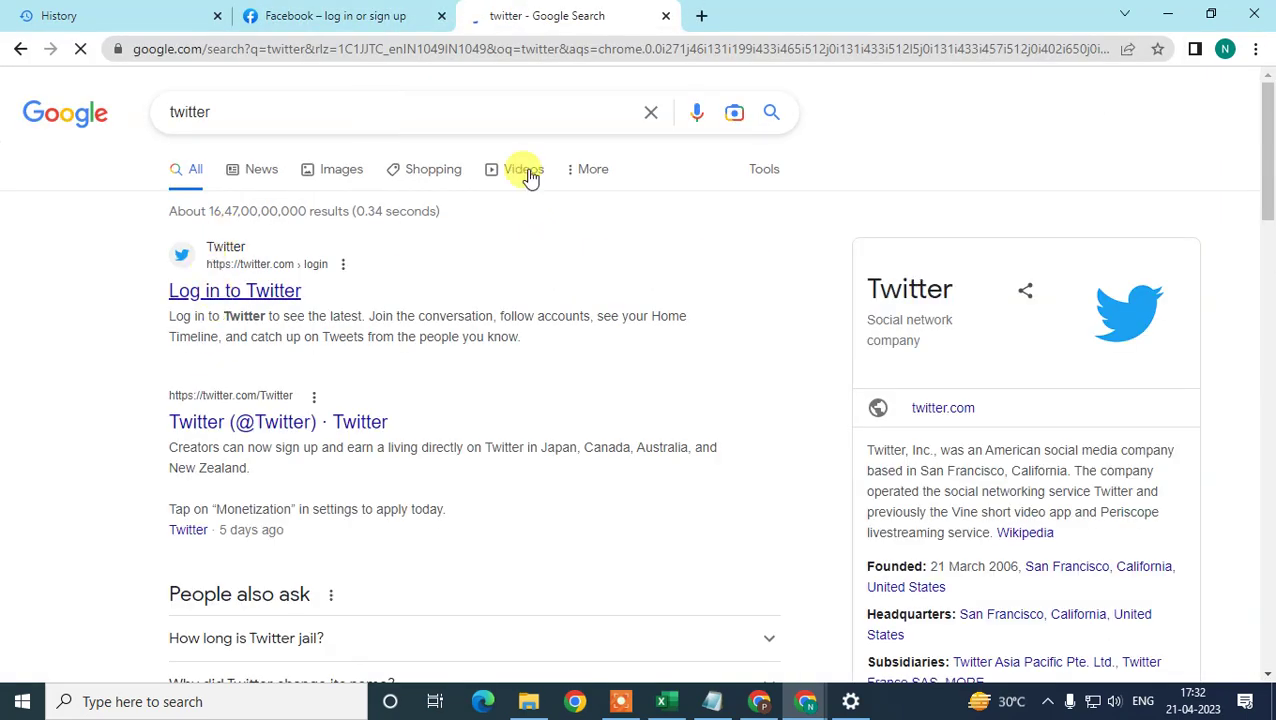
{"action": "left_click", "coordinate": [276, 290]}
Load instagram.com and gmail.com in two more new tabs.
{"action": "left_click", "coordinate": [701, 15]}
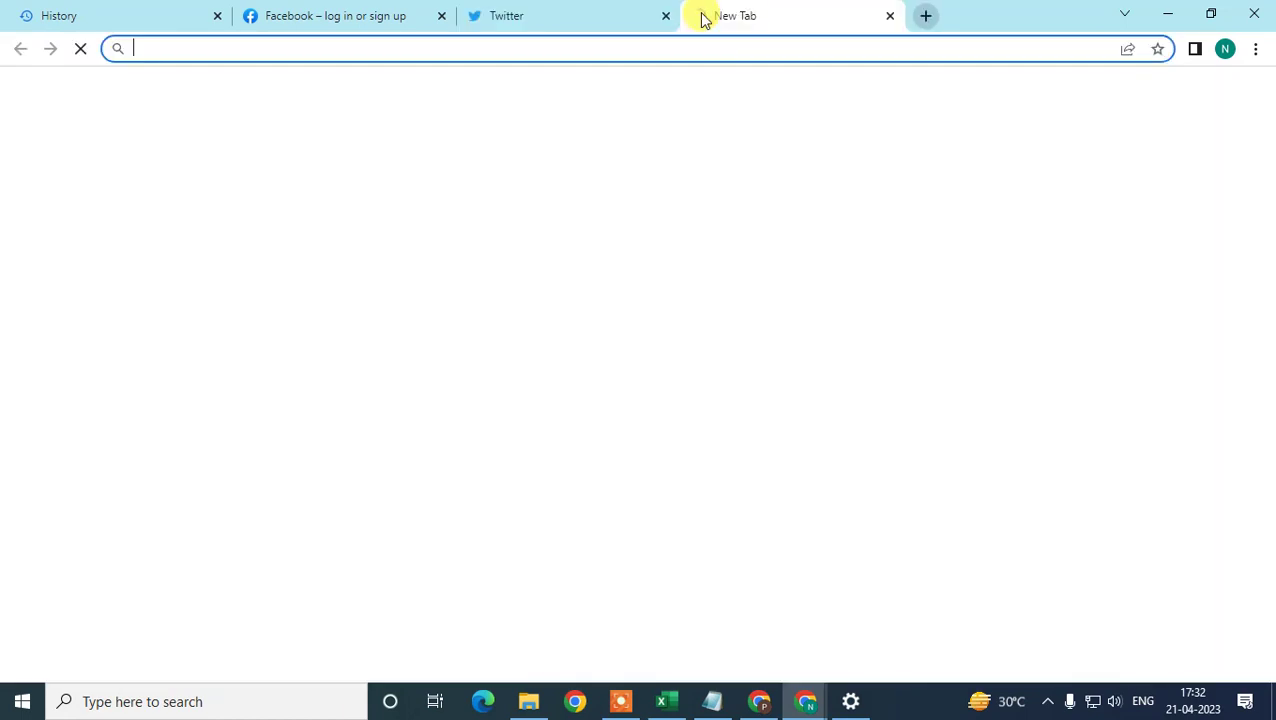
{"action": "type", "text": "instaga"}
{"action": "key", "text": "BackSpace"}
{"action": "type", "text": "ram.com"}
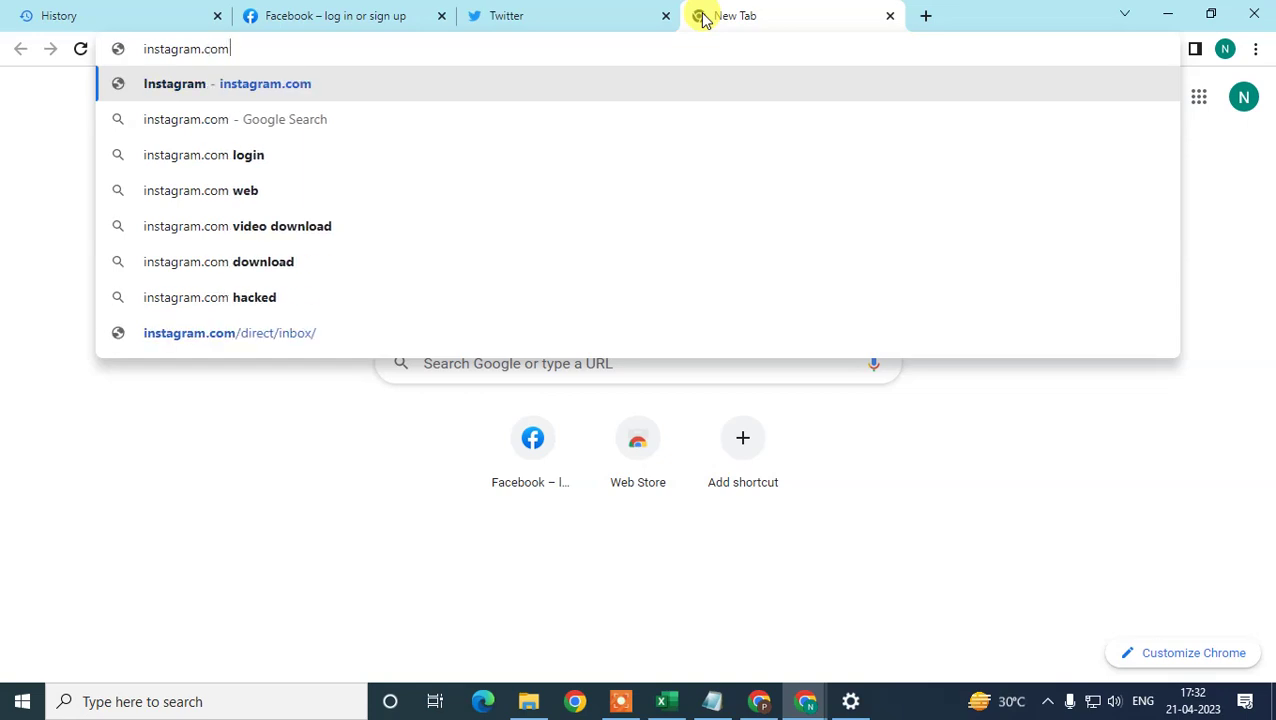
{"action": "key", "text": "Return"}
{"action": "left_click", "coordinate": [930, 14]}
{"action": "type", "text": "g"}
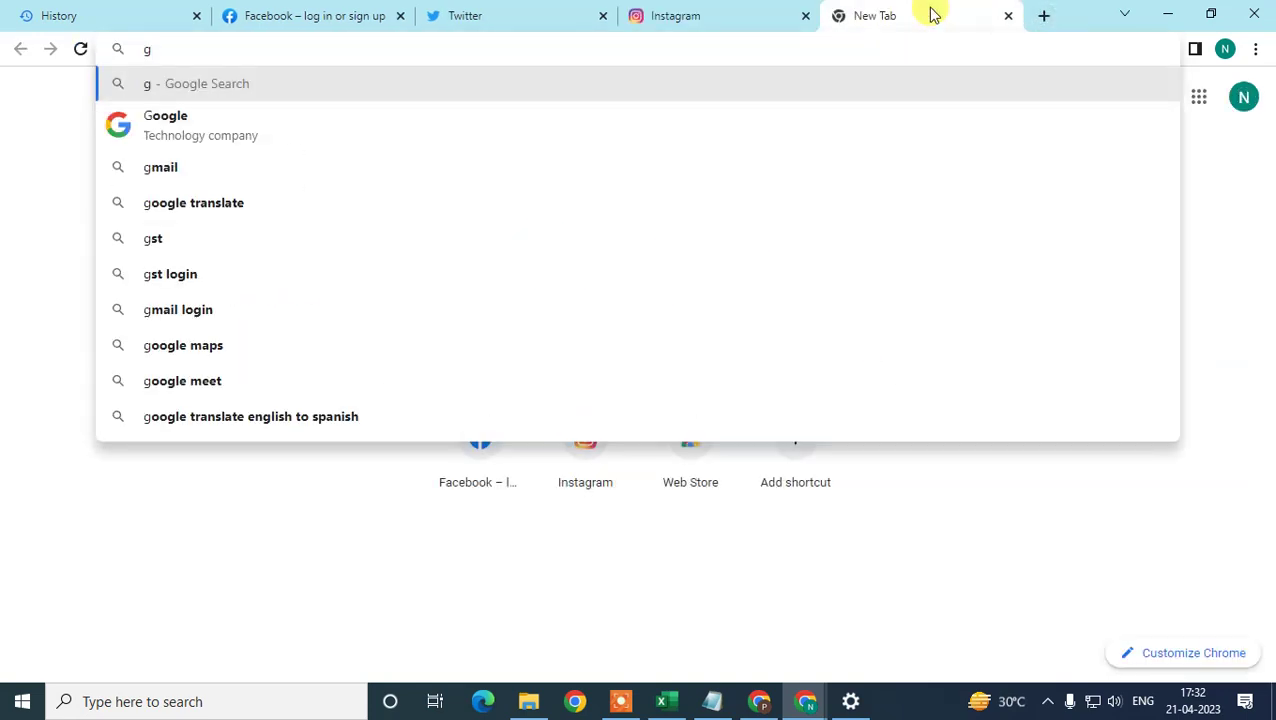
{"action": "type", "text": "mail.com"}
{"action": "key", "text": "Return"}
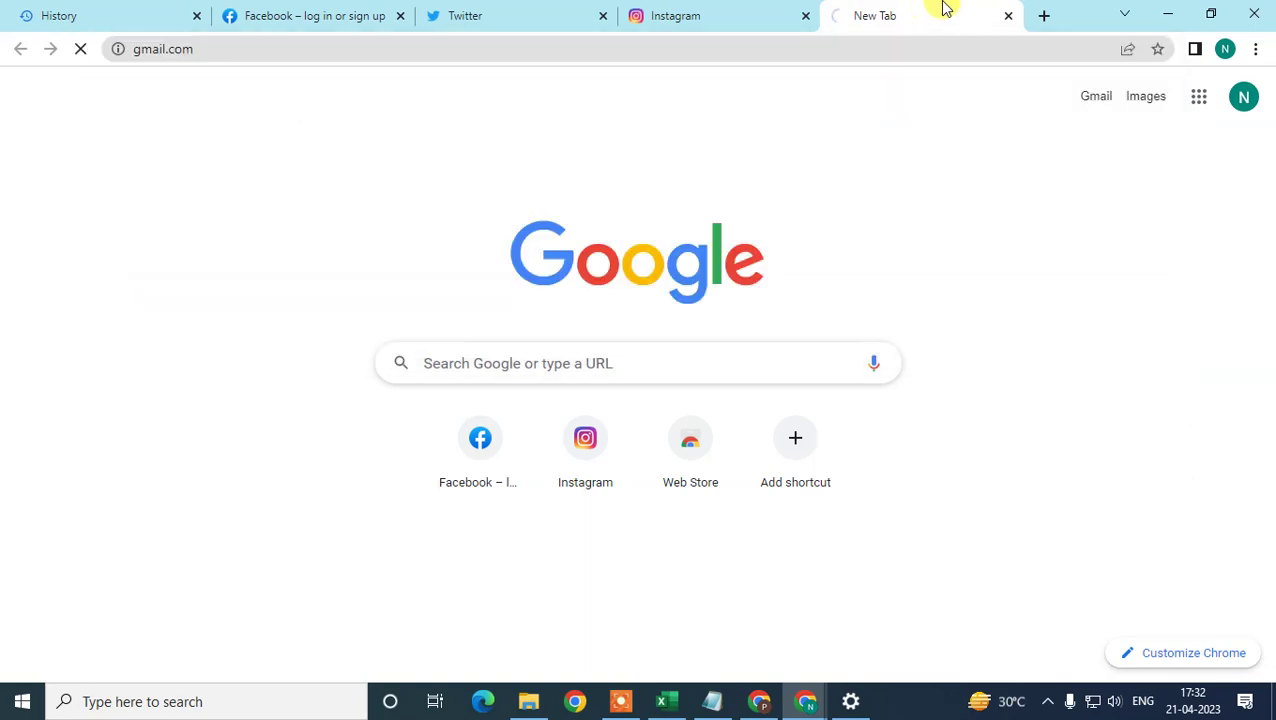
Close the Facebook, Twitter, Instagram and Gmail tabs, leaving only History.
{"action": "left_click", "coordinate": [740, 12]}
{"action": "left_click", "coordinate": [500, 14]}
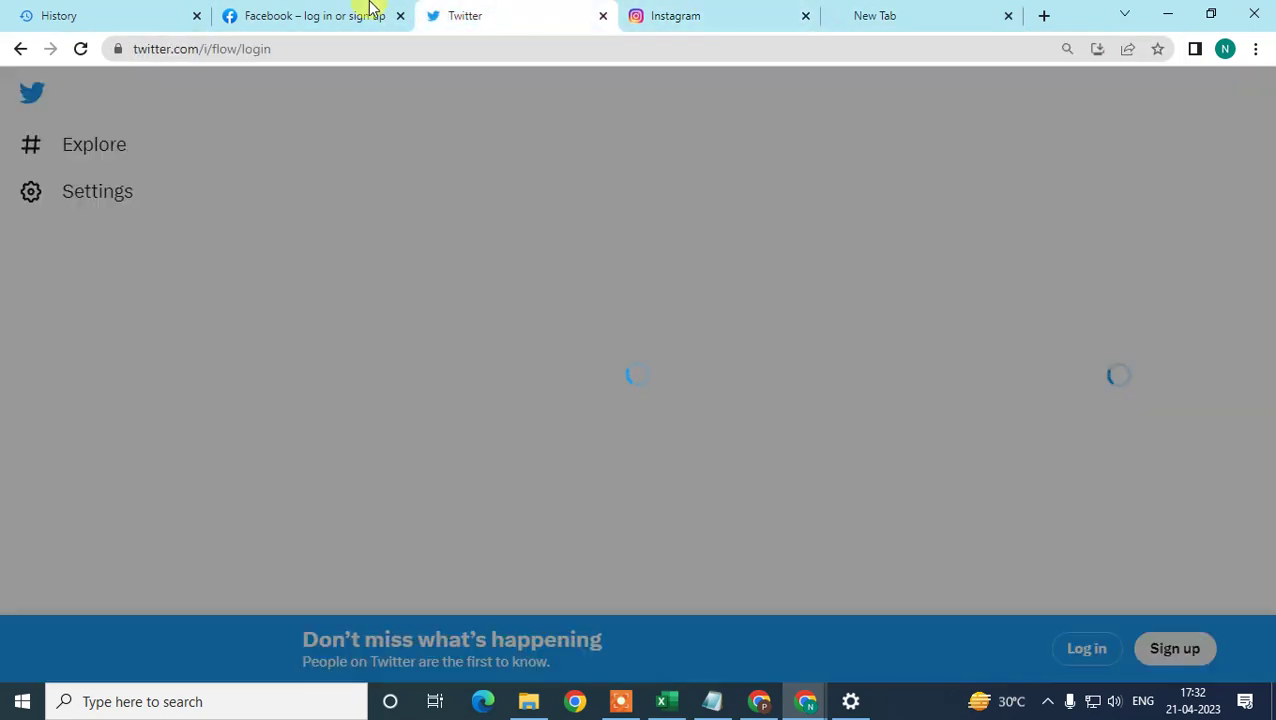
{"action": "left_click", "coordinate": [310, 15]}
{"action": "left_click", "coordinate": [45, 12]}
{"action": "left_click", "coordinate": [405, 26]}
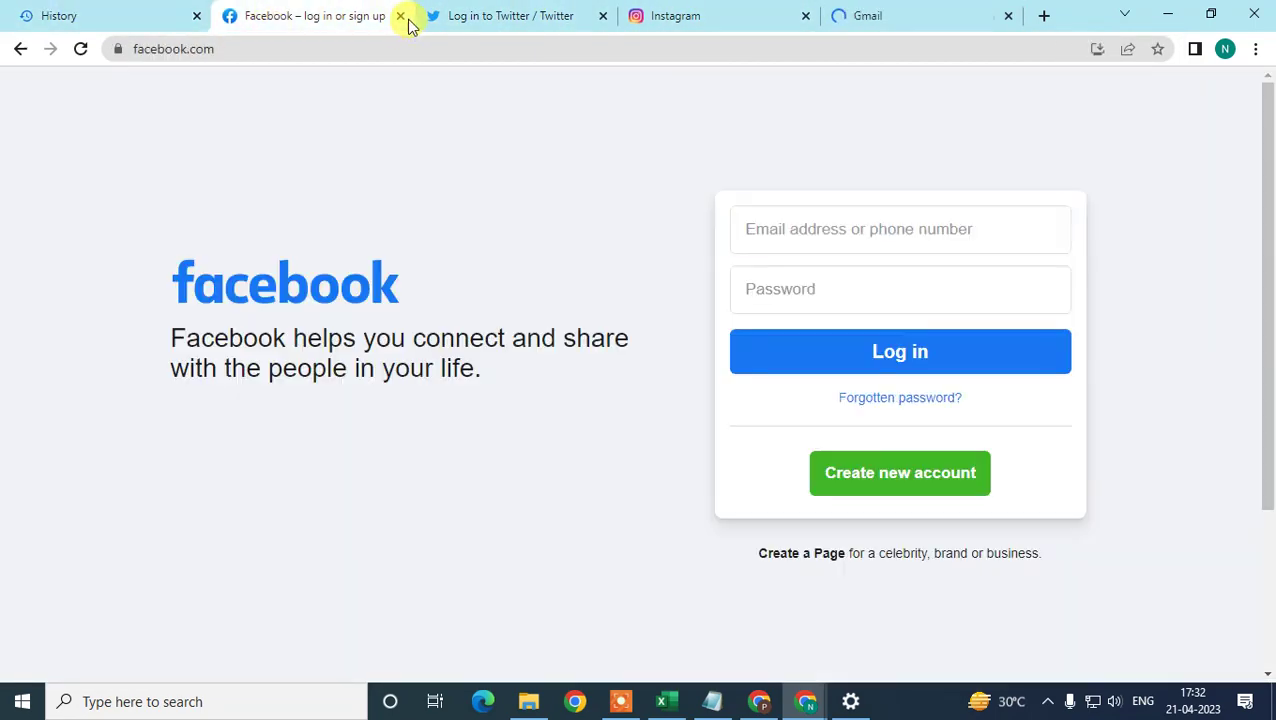
{"action": "left_click", "coordinate": [397, 17]}
{"action": "left_click", "coordinate": [397, 17]}
{"action": "left_click", "coordinate": [397, 17]}
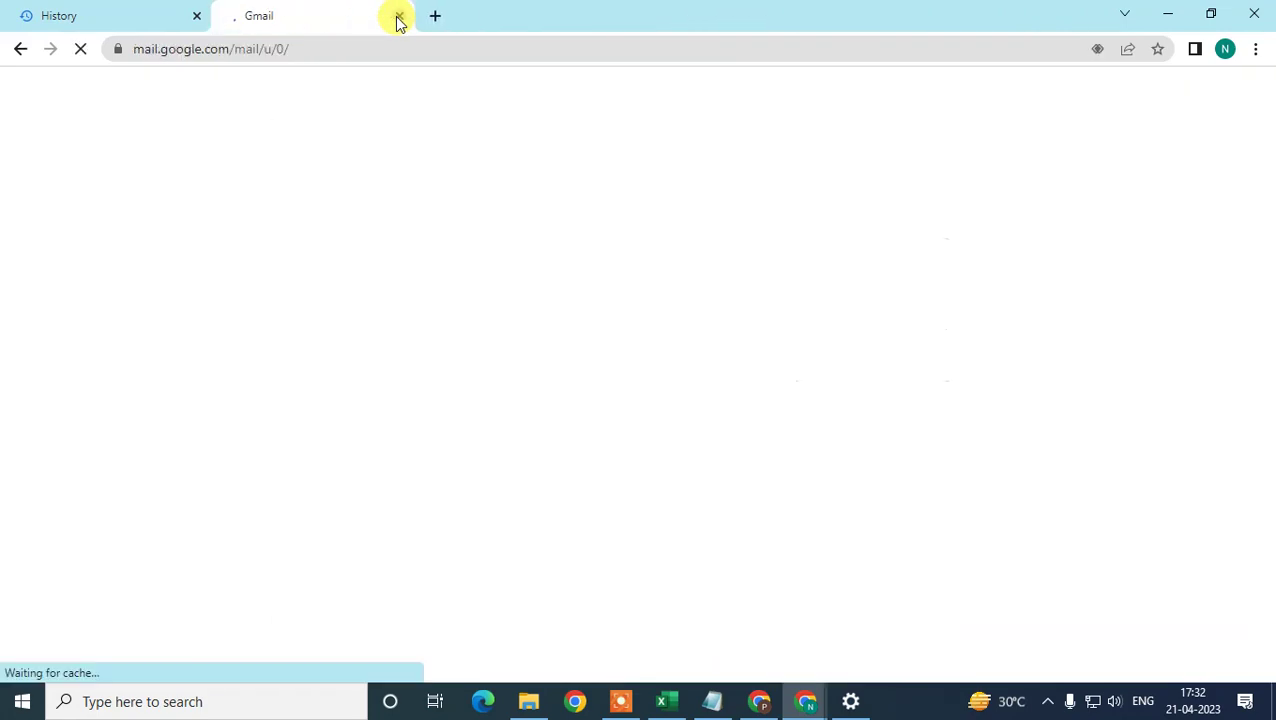
{"action": "left_click", "coordinate": [397, 17]}
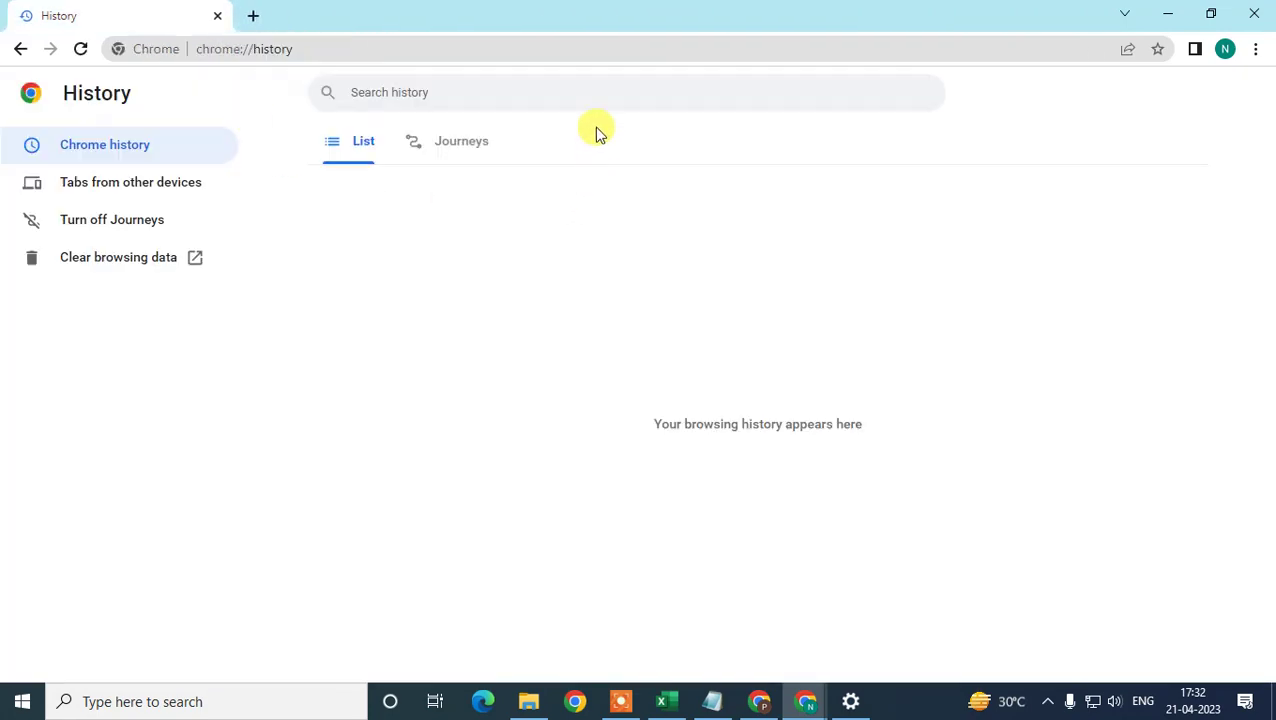
Replace the old History tab with a new tab and reopen the full History page.
{"action": "left_click", "coordinate": [255, 20]}
{"action": "left_click", "coordinate": [212, 18]}
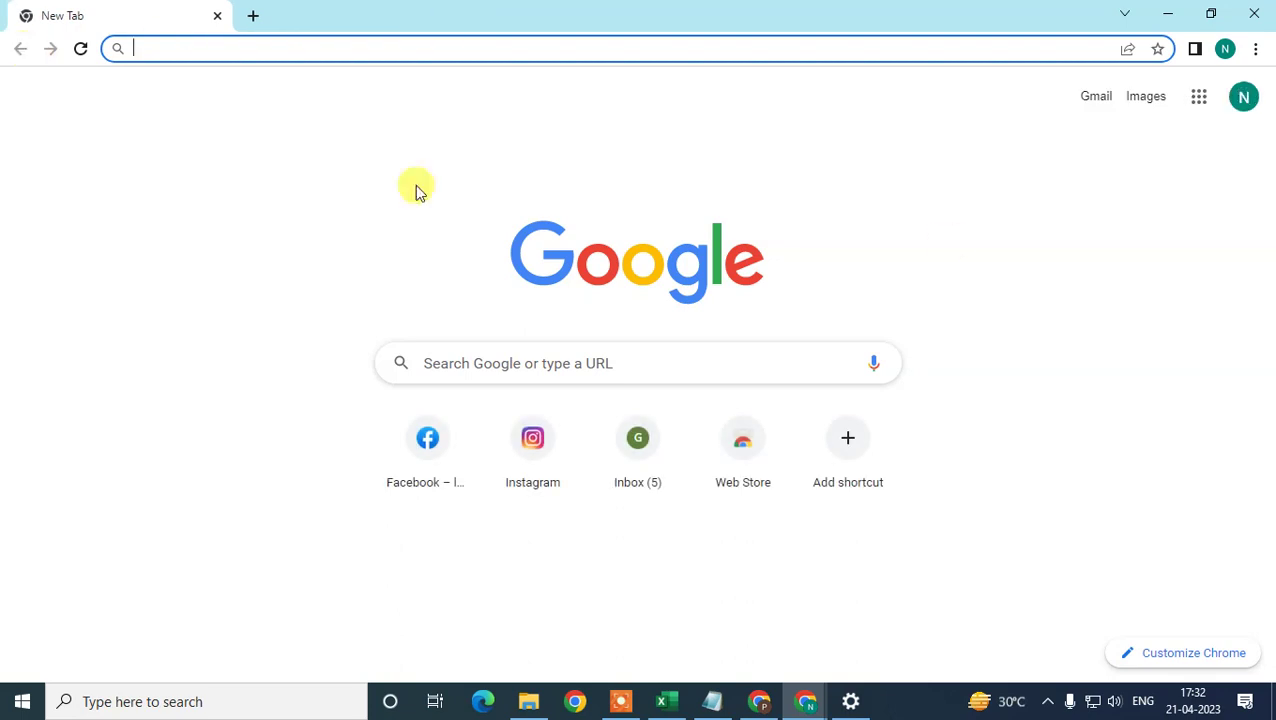
{"action": "left_click", "coordinate": [1254, 49]}
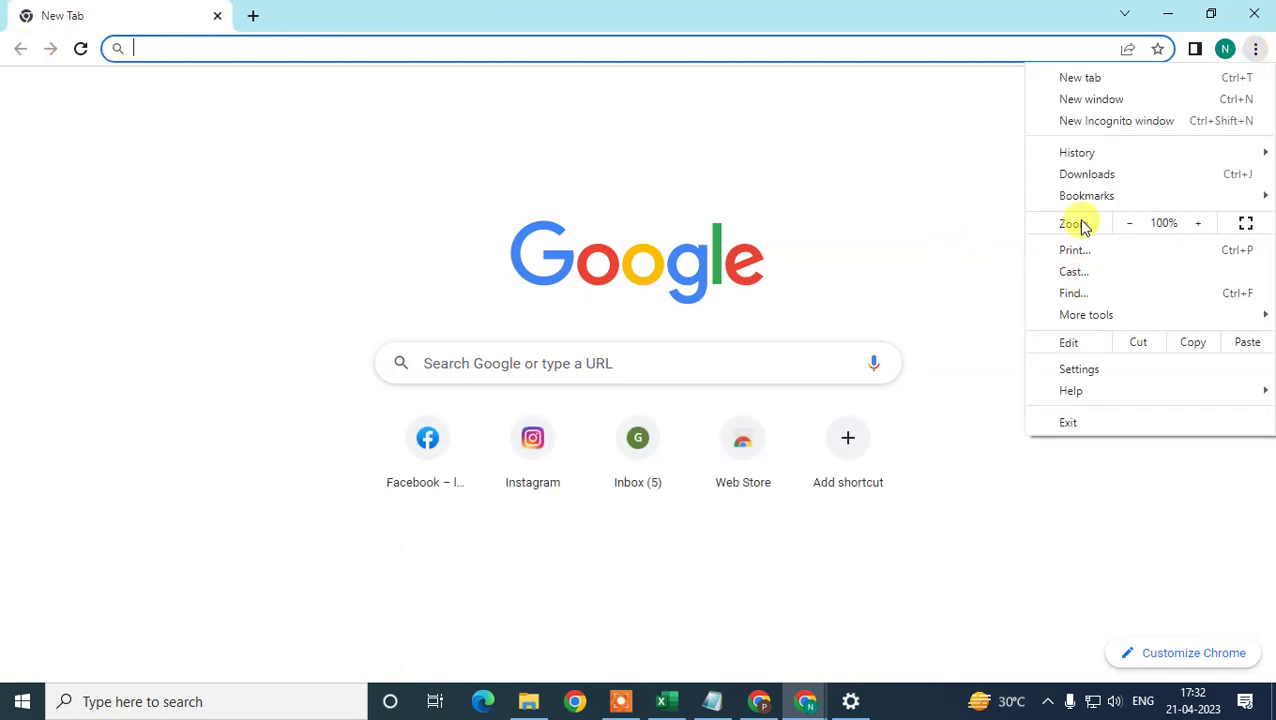
{"action": "mouse_move", "coordinate": [1075, 153]}
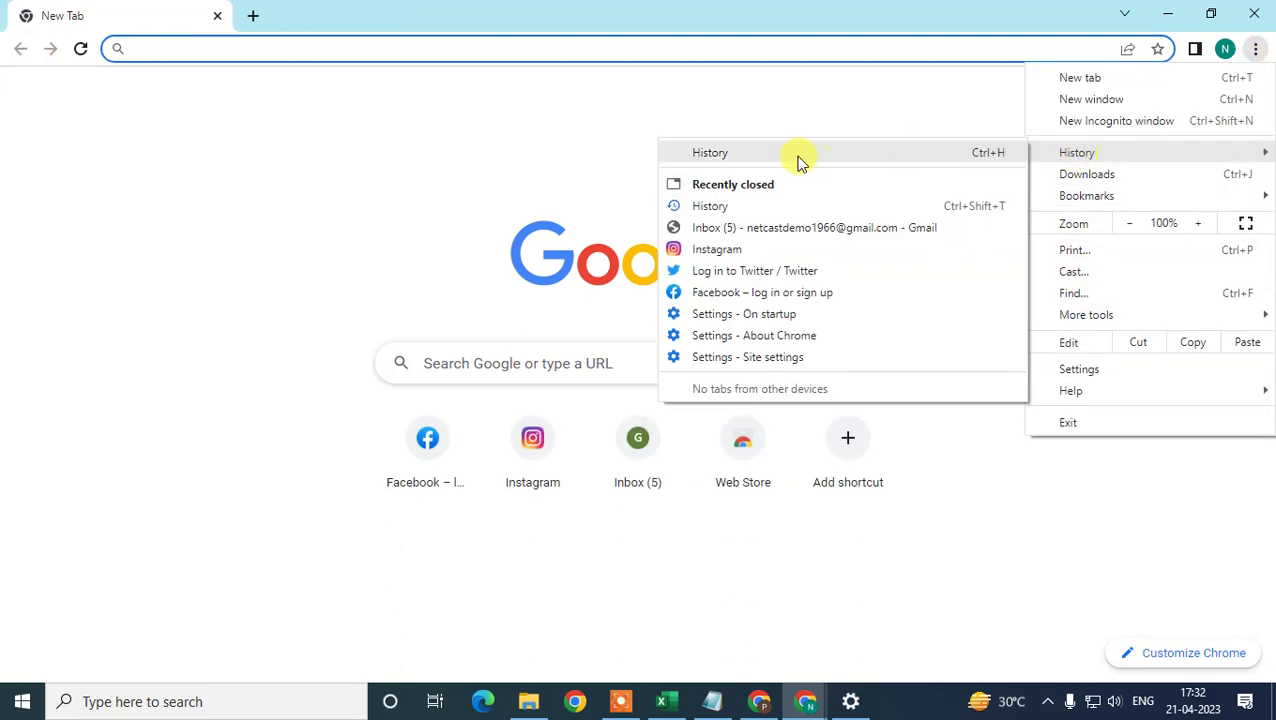
{"action": "left_click", "coordinate": [799, 158]}
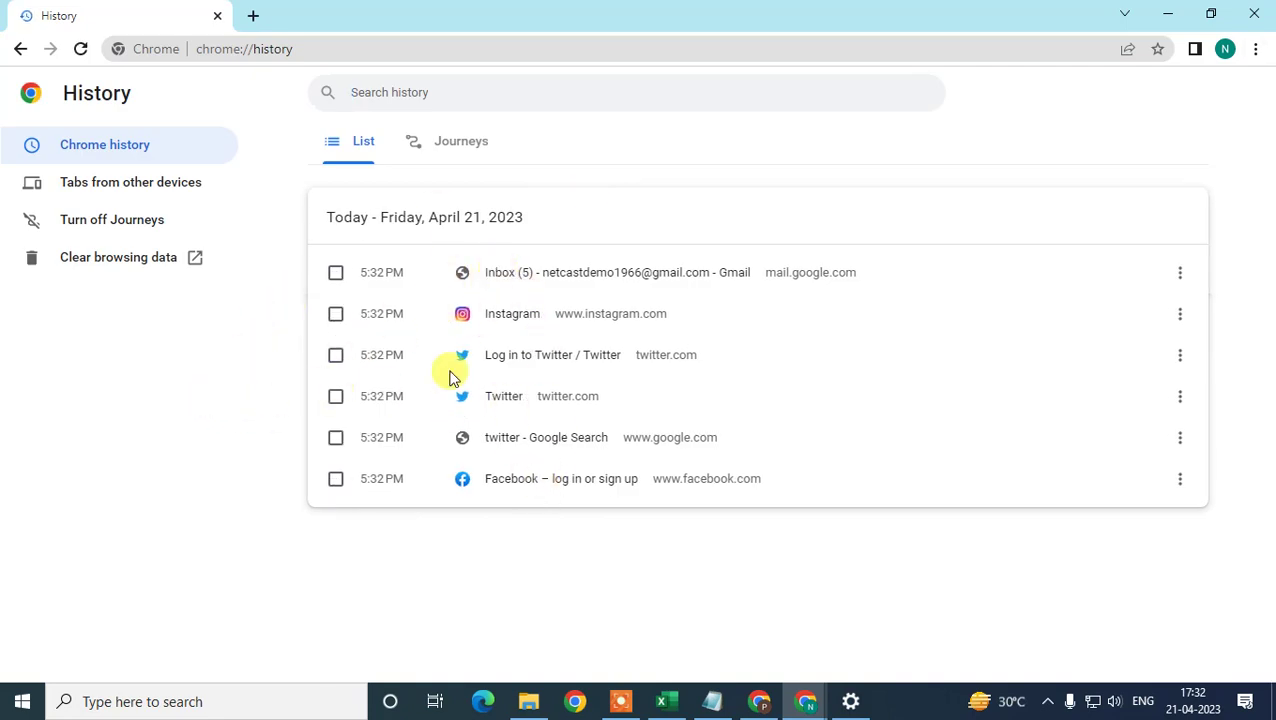
Open the Gmail inbox, Instagram, Log in to Twitter and Twitter history entries in new tabs.
{"action": "right_click", "coordinate": [508, 278]}
{"action": "left_click", "coordinate": [540, 287]}
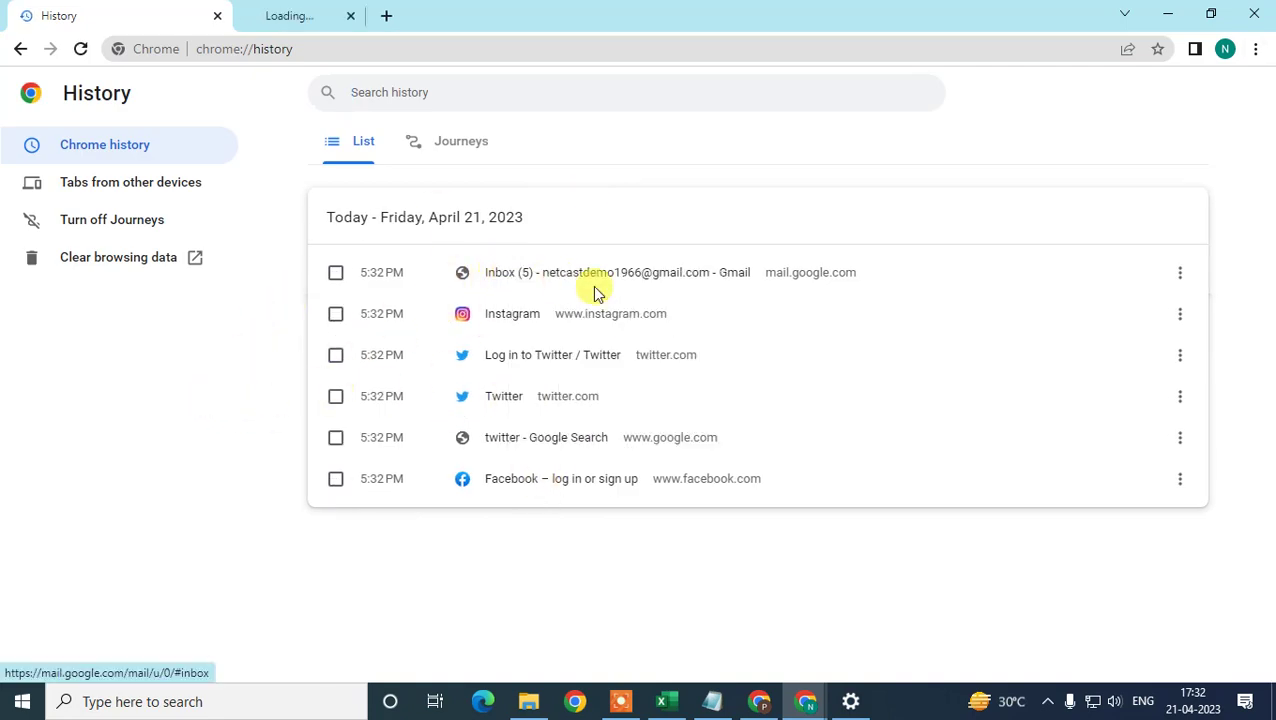
{"action": "right_click", "coordinate": [551, 320]}
{"action": "right_click", "coordinate": [515, 316]}
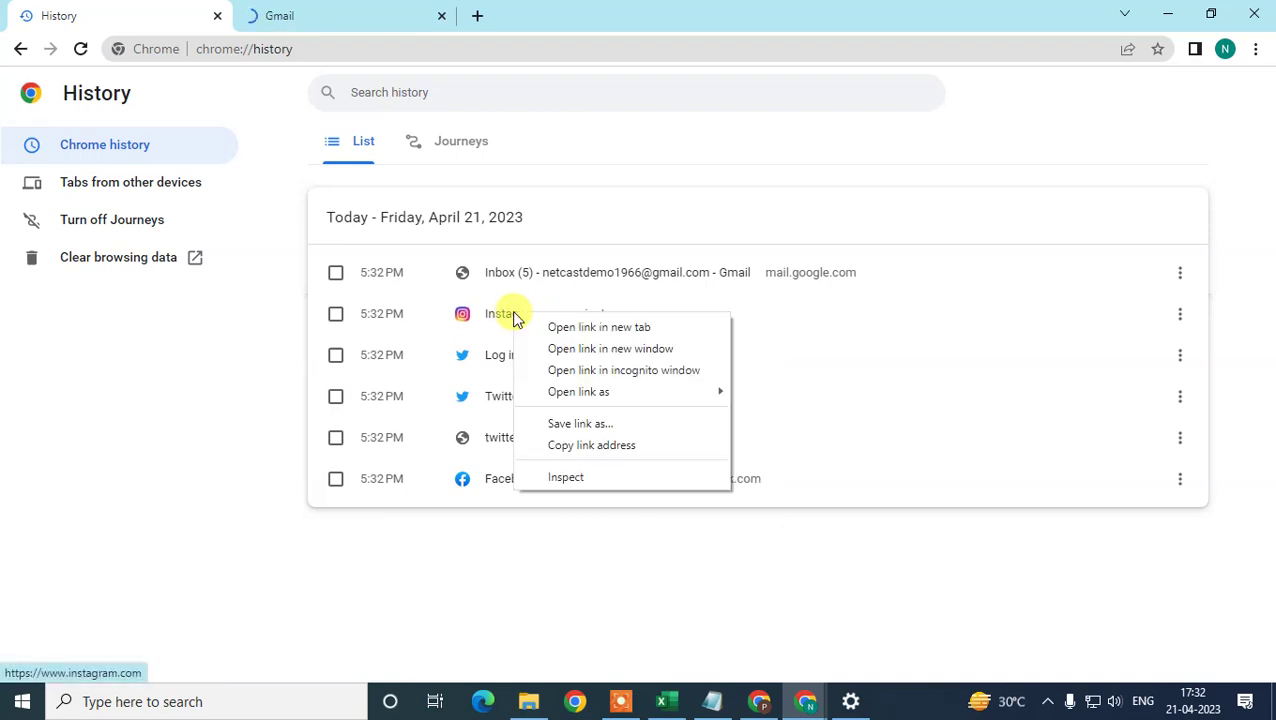
{"action": "left_click", "coordinate": [550, 328]}
{"action": "right_click", "coordinate": [515, 366]}
{"action": "left_click", "coordinate": [545, 372]}
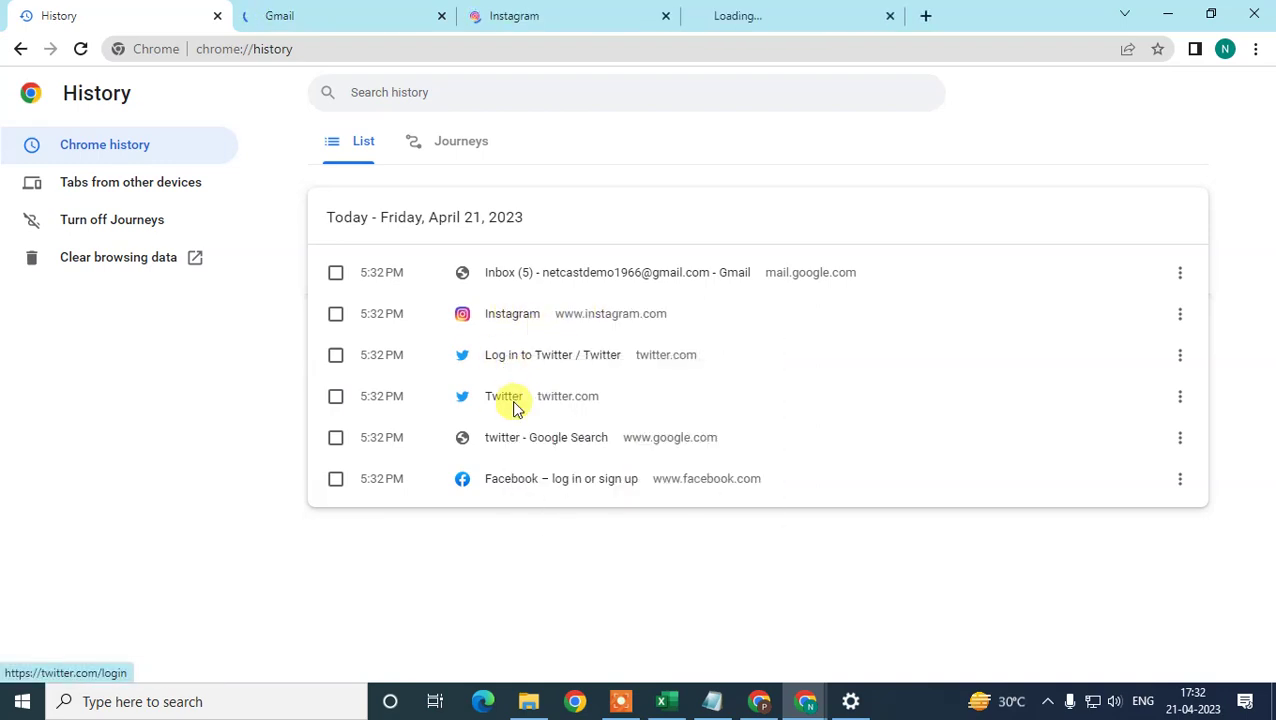
{"action": "right_click", "coordinate": [505, 398]}
{"action": "left_click", "coordinate": [530, 411]}
Check each reopened tab, ending on the Instagram login page.
{"action": "left_click", "coordinate": [340, 12]}
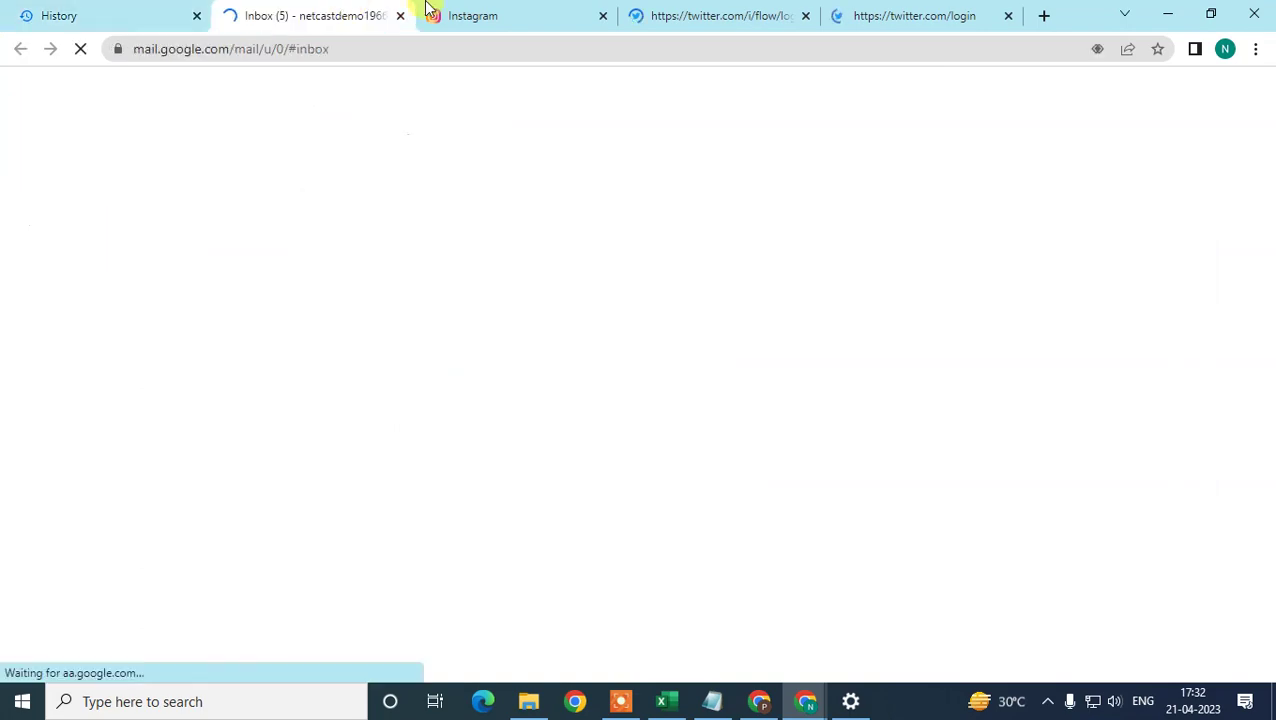
{"action": "left_click", "coordinate": [510, 14]}
{"action": "left_click", "coordinate": [715, 15]}
{"action": "left_click", "coordinate": [900, 15]}
{"action": "left_click", "coordinate": [515, 14]}
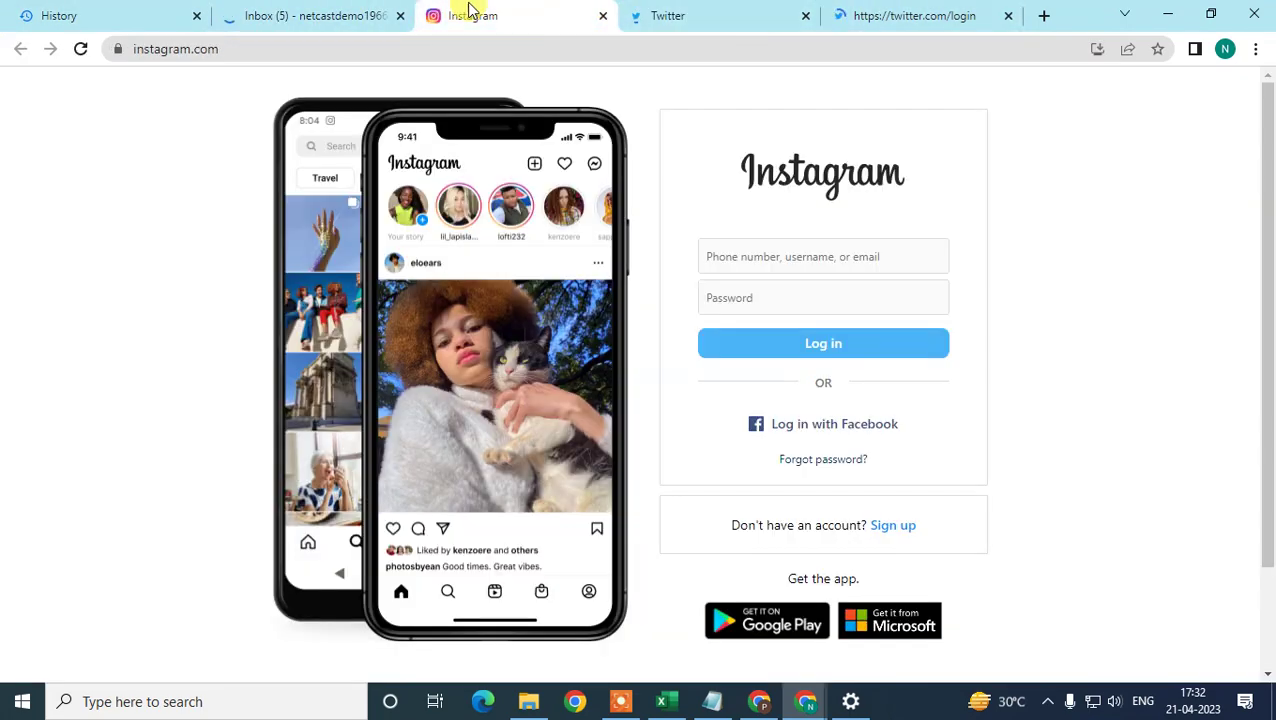